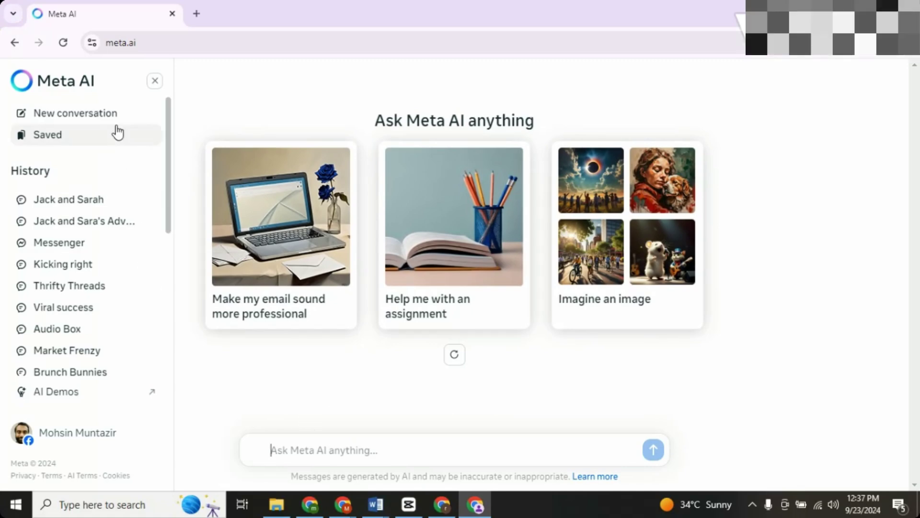
# Open the Jack and Sara's Adventure conversation and look over the original story request.
pyautogui.click(92, 230)
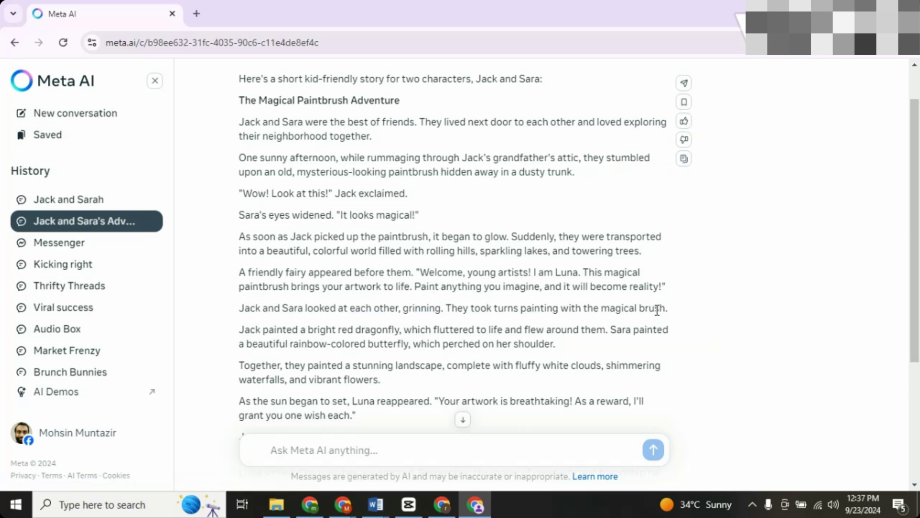
pyautogui.scroll(1, 657, 311)
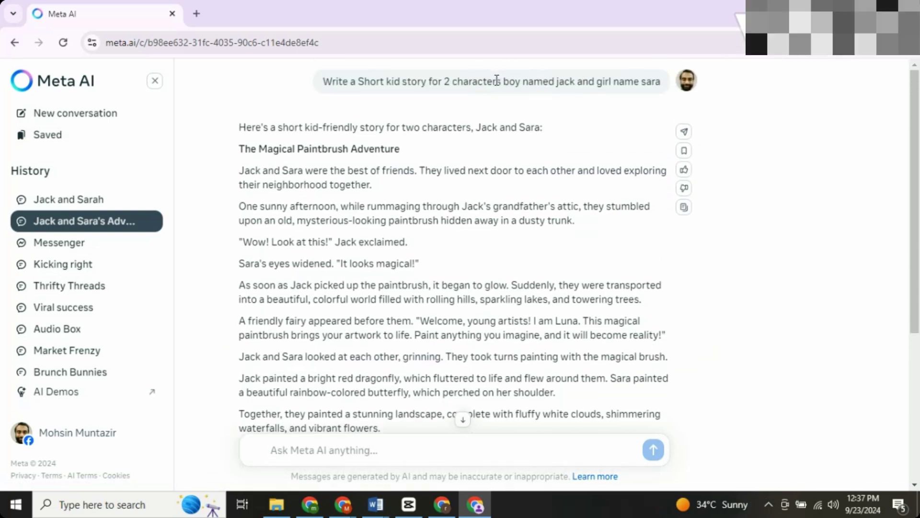
pyautogui.click(327, 83)
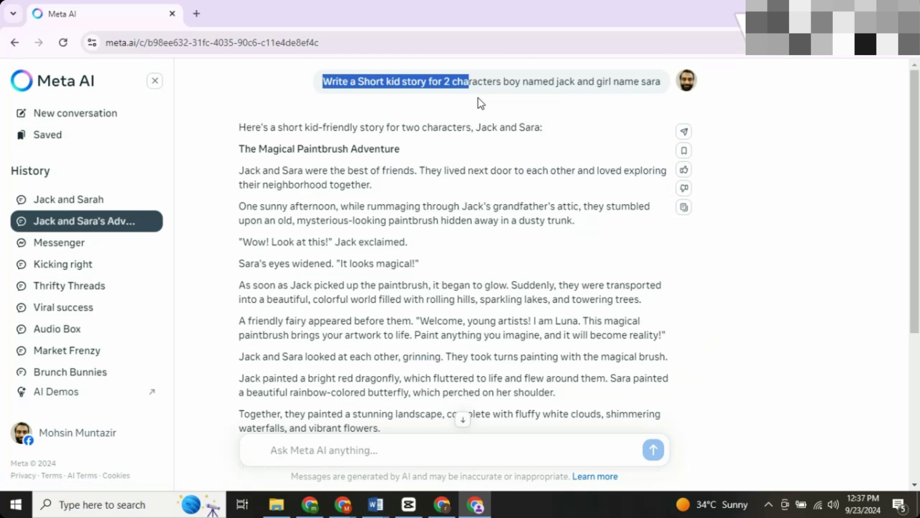
pyautogui.moveTo(644, 124); pyautogui.dragTo(660, 123)
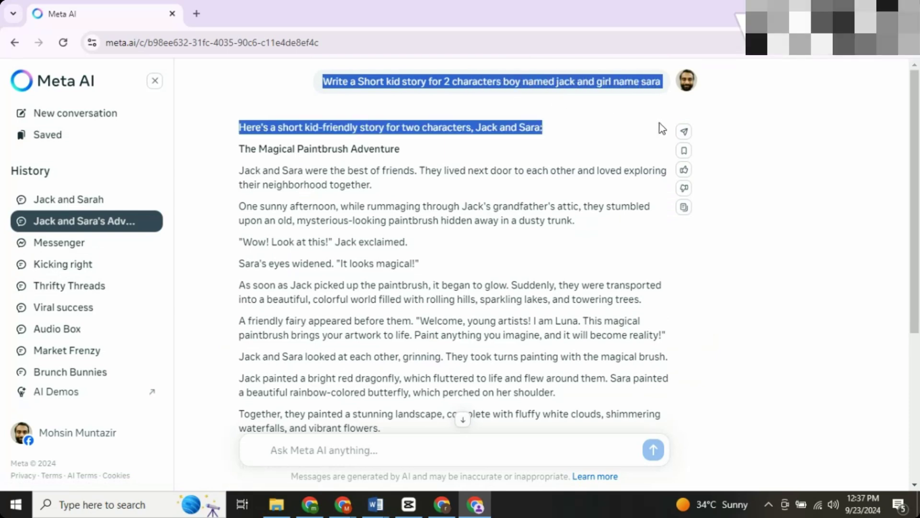
pyautogui.tripleClick(599, 77)
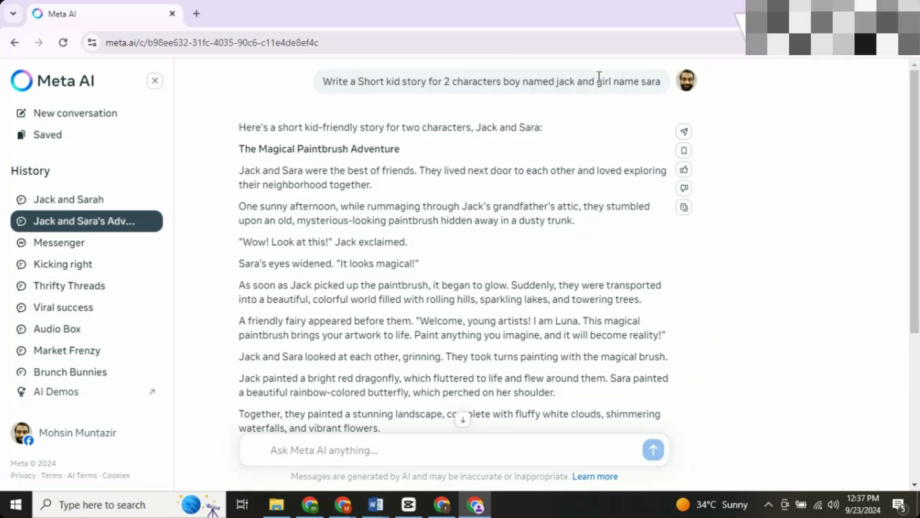
pyautogui.click(606, 113)
# Scroll through and select the magical paintbrush story text to review it.
pyautogui.scroll(-2, 294, 139)
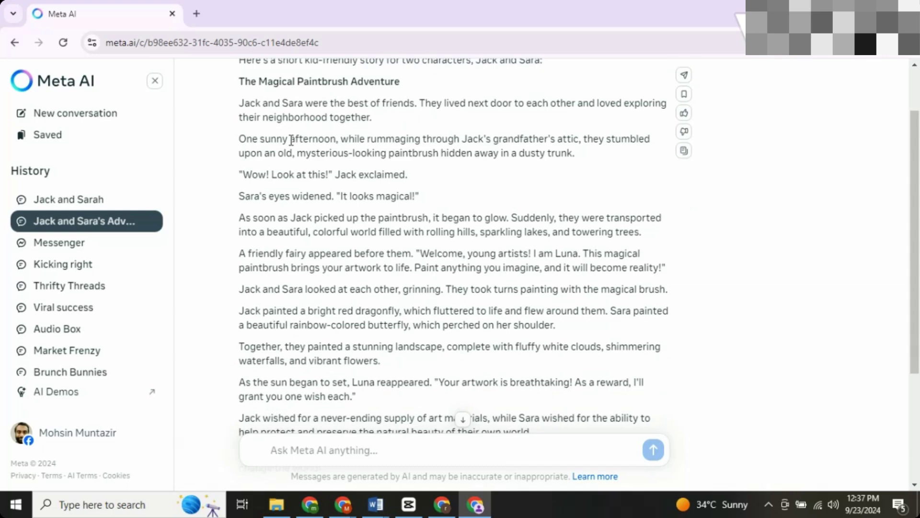
pyautogui.scroll(-4, 291, 140)
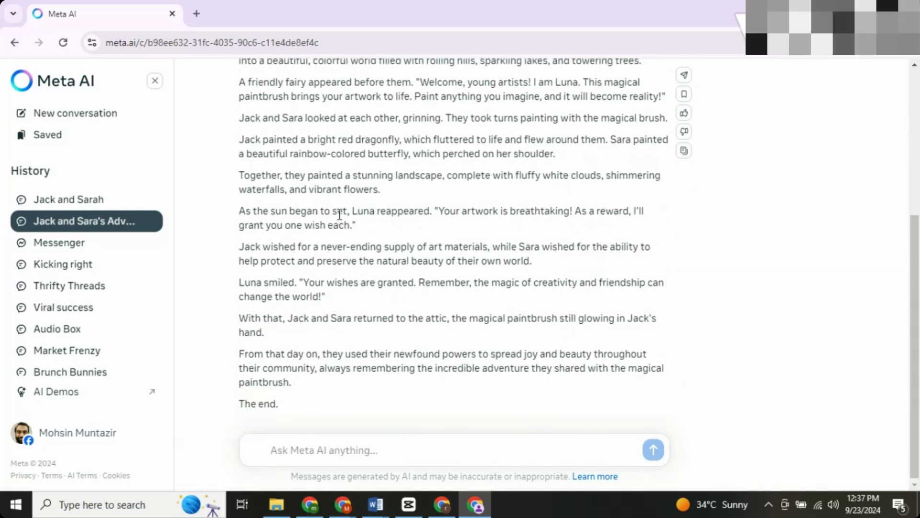
pyautogui.scroll(5, 339, 214)
pyautogui.moveTo(237, 145); pyautogui.dragTo(481, 407)
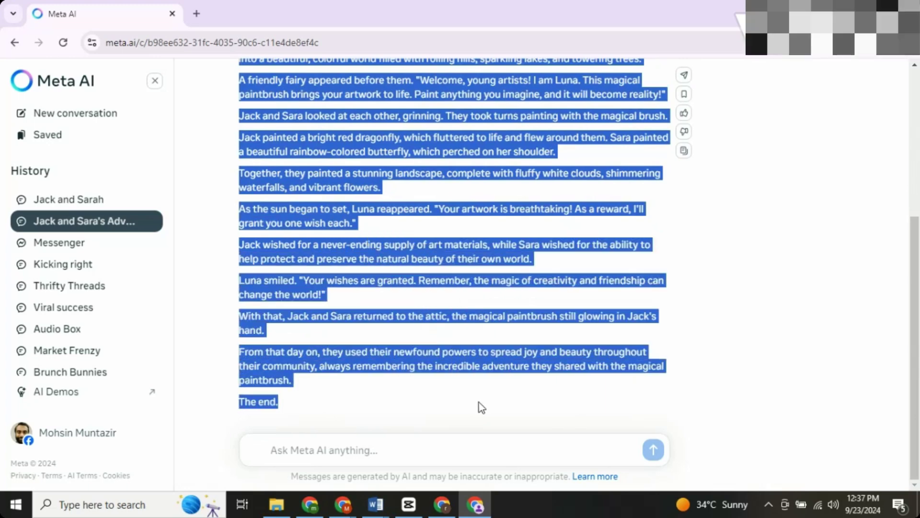
pyautogui.scroll(5, 465, 393)
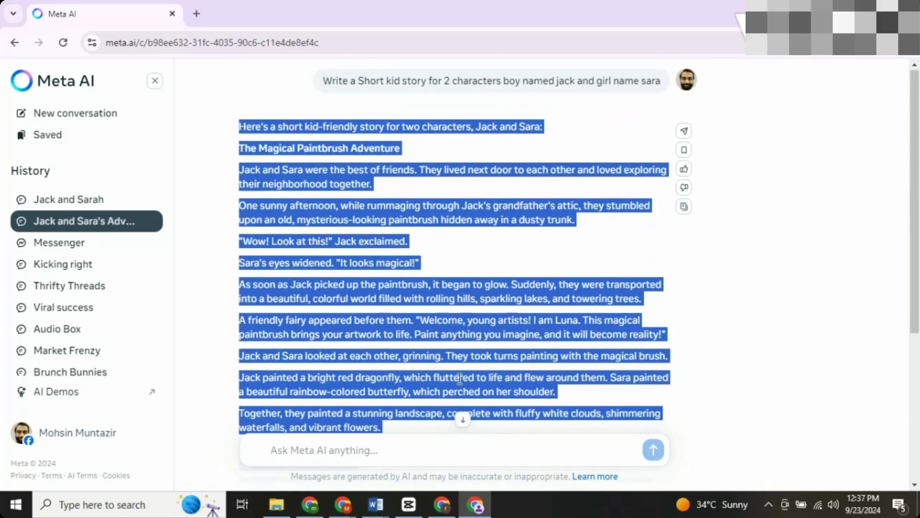
pyautogui.click(403, 216)
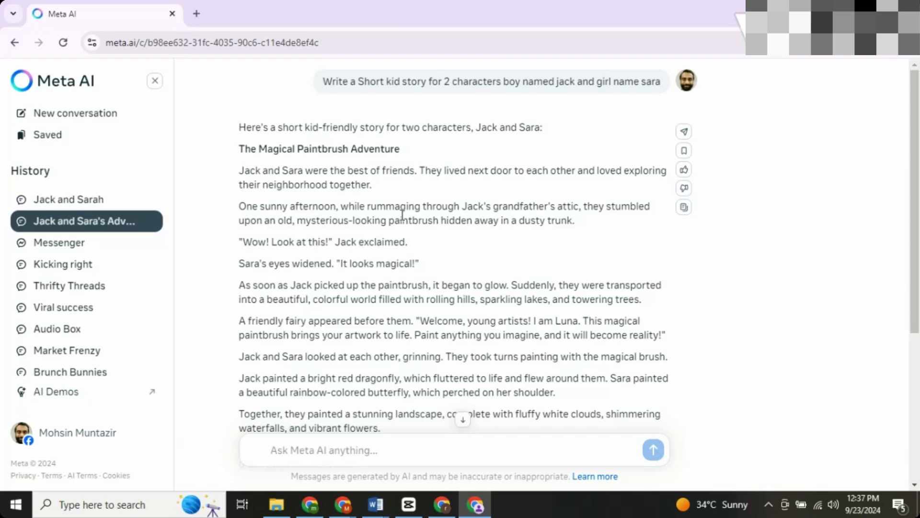
pyautogui.scroll(-5, 402, 216)
pyautogui.scroll(5, 402, 216)
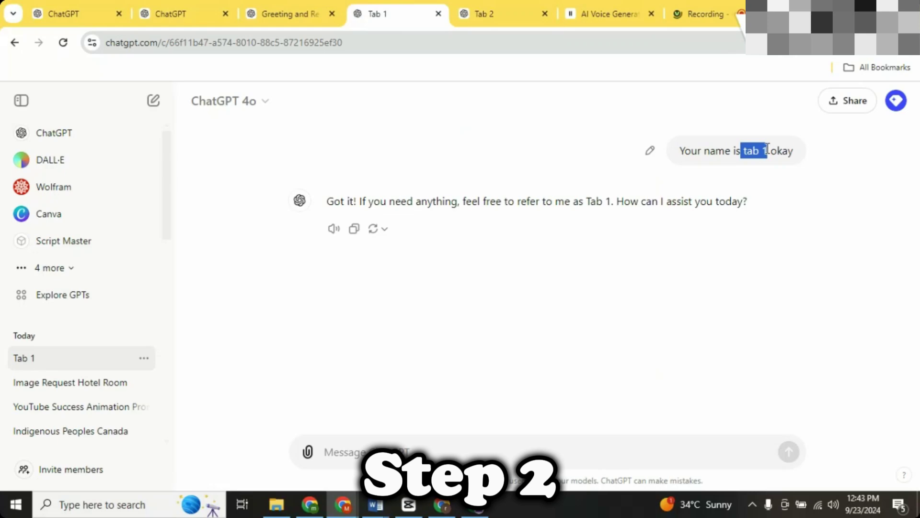
# Copy the Prompt 1 paragraph from the New Topic Word document.
pyautogui.hotkey('ctrl', 'Tab')
pyautogui.click(409, 7)
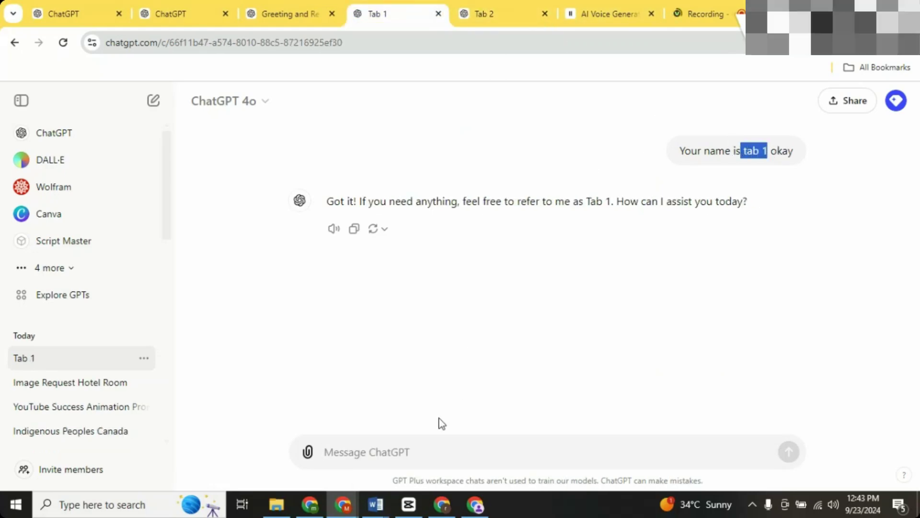
pyautogui.moveTo(376, 503)
pyautogui.click(417, 466)
pyautogui.moveTo(246, 201); pyautogui.dragTo(474, 393)
pyautogui.rightClick(458, 338)
pyautogui.click(482, 175)
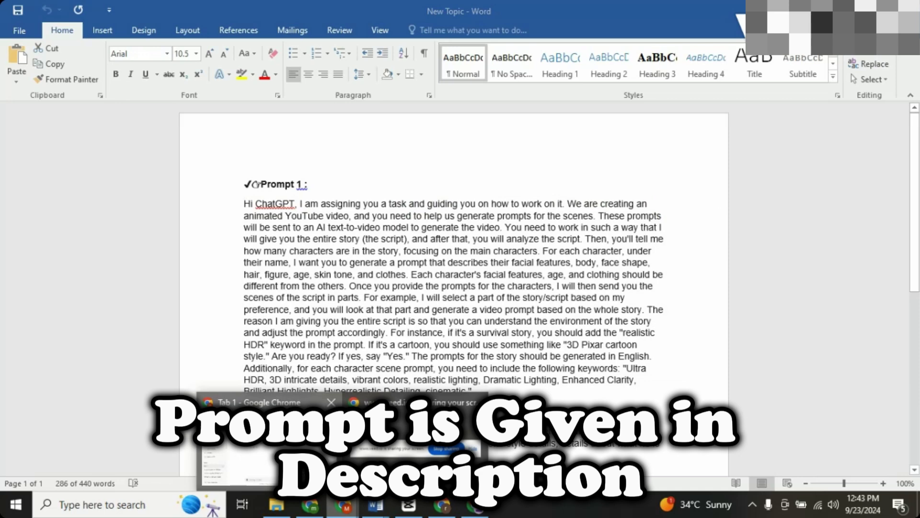
# Paste Prompt 1 into the Tab 1 ChatGPT chat and send it.
pyautogui.hotkey('alt', 'Tab')
pyautogui.click(415, 451)
pyautogui.hotkey('ctrl', 'v')
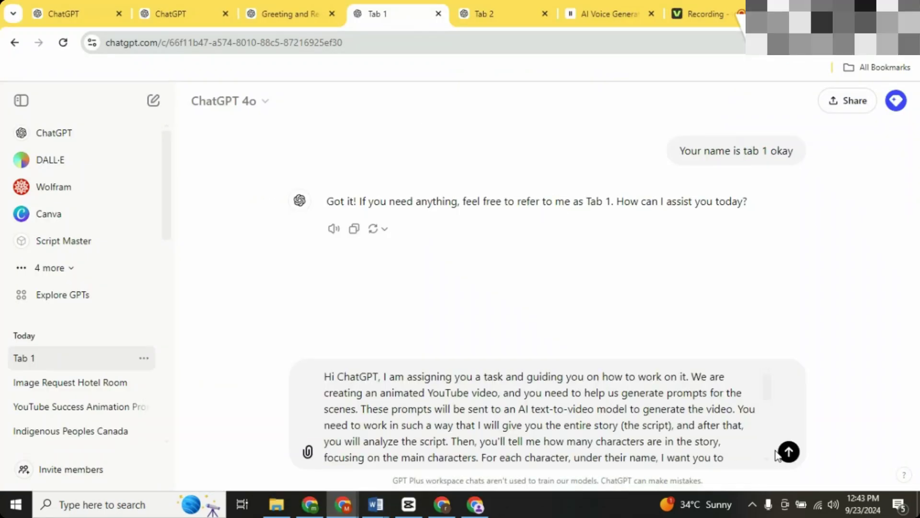
pyautogui.press('Return')
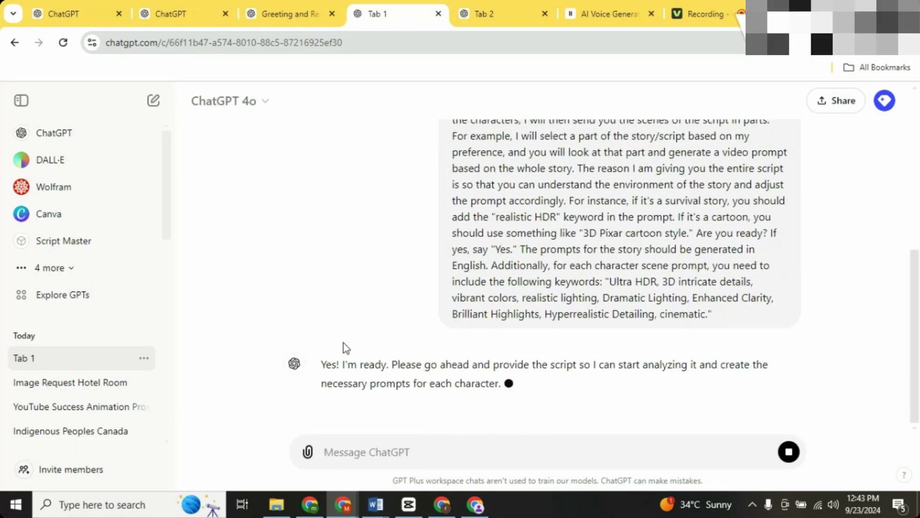
# Check the 'Yes! I'm ready' reply, then select the story text in Meta AI.
pyautogui.moveTo(323, 329); pyautogui.dragTo(534, 362)
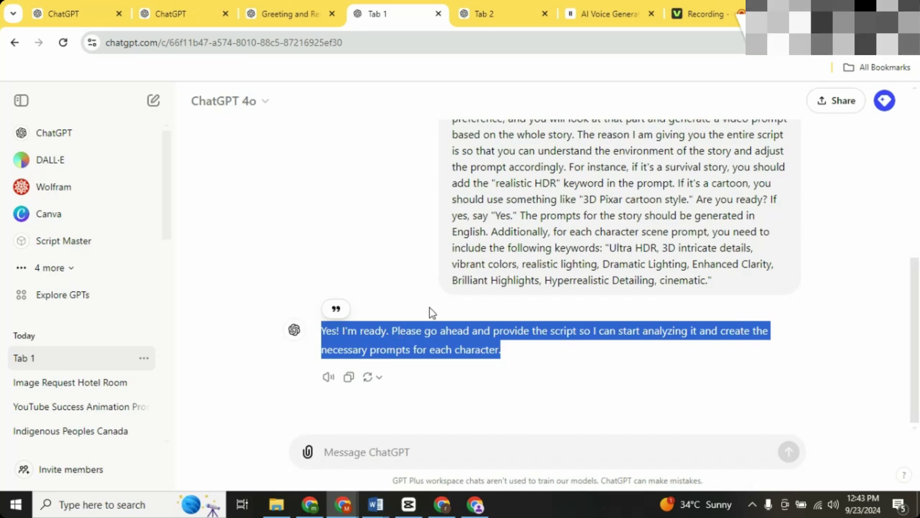
pyautogui.click(502, 22)
pyautogui.click(422, 14)
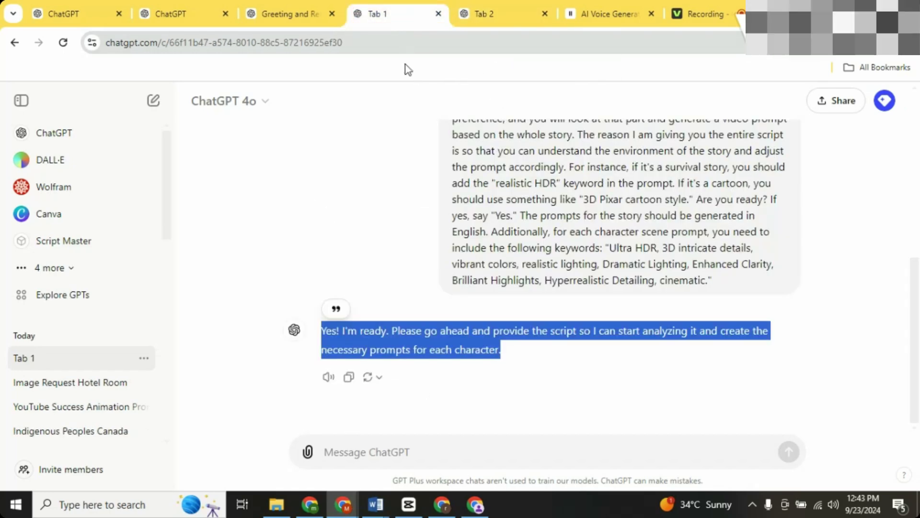
pyautogui.click(500, 194)
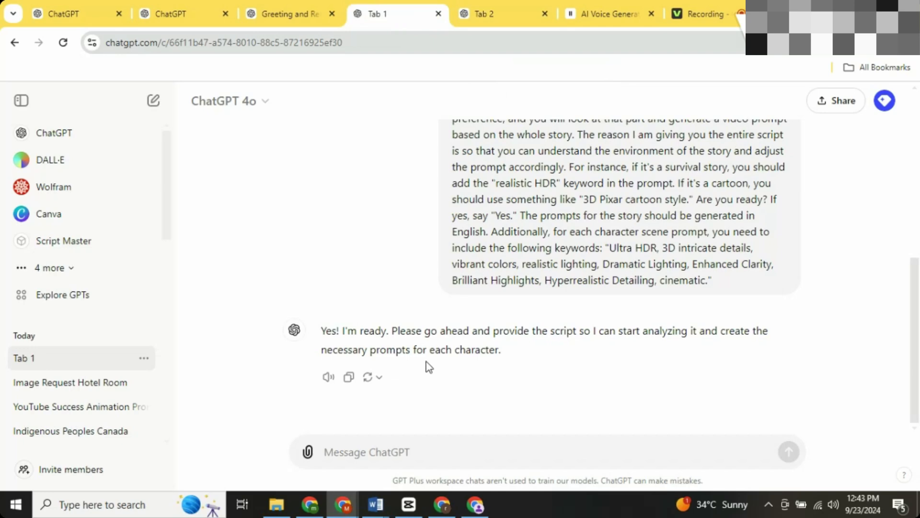
pyautogui.click(475, 505)
pyautogui.moveTo(239, 126)
pyautogui.mouseDown()
pyautogui.moveTo(345, 252)
pyautogui.moveTo(460, 369)
pyautogui.moveTo(469, 364)
pyautogui.mouseUp()
# Copy the full paintbrush story from Meta AI and send it to the Tab 1 chat.
pyautogui.rightClick(469, 364)
pyautogui.hotkey('ctrl', 'c')
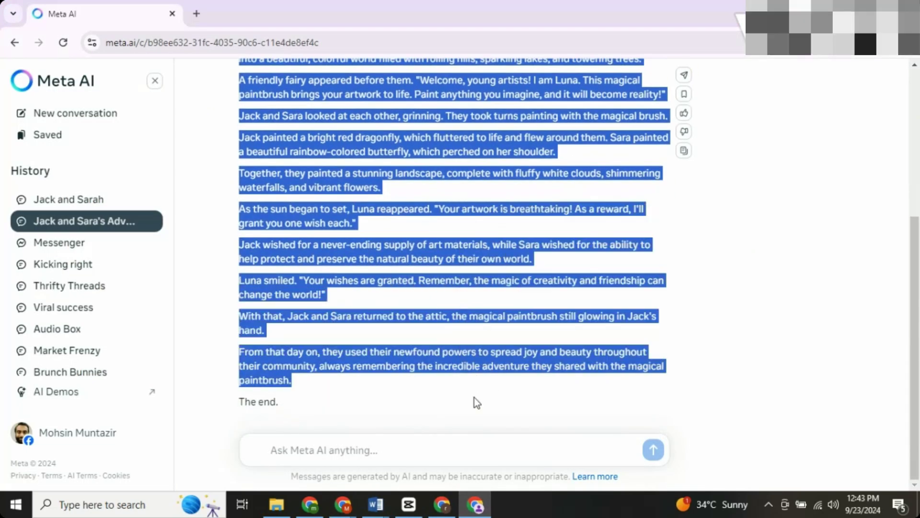
pyautogui.moveTo(343, 504)
pyautogui.click(297, 460)
pyautogui.hotkey('ctrl', 'v')
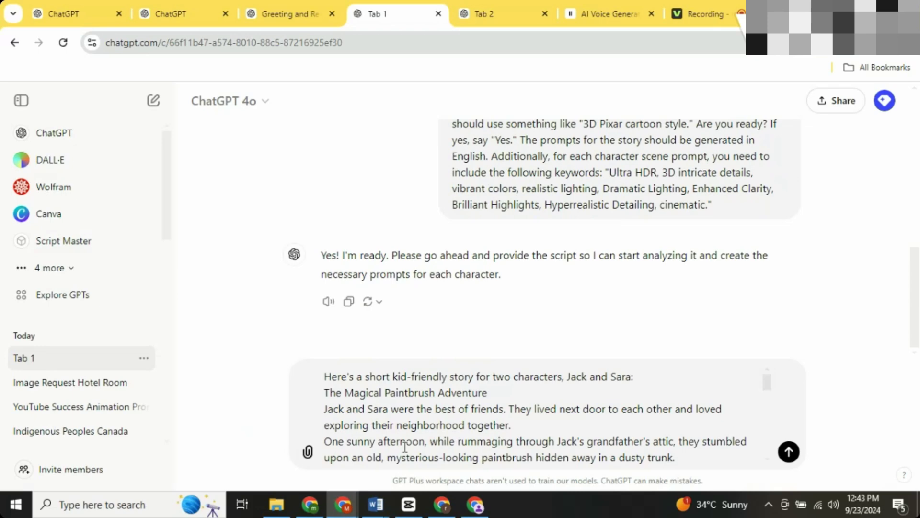
pyautogui.press('Return')
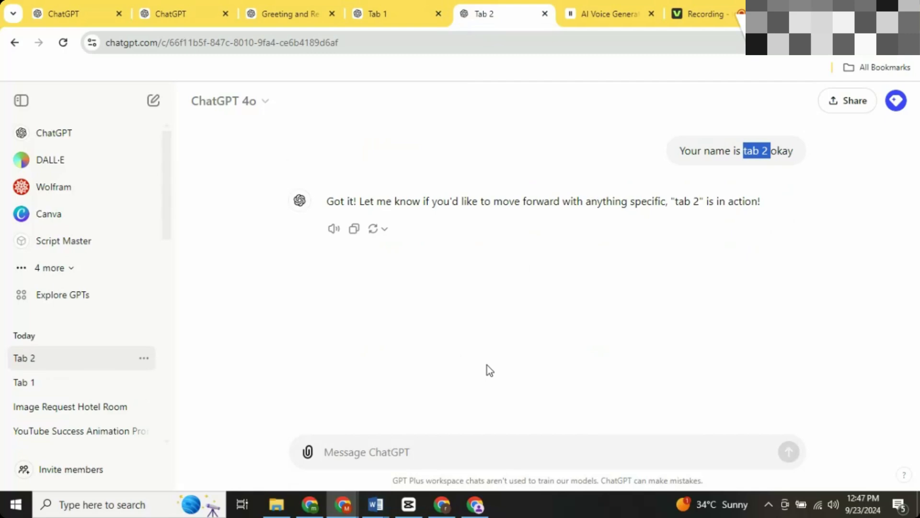
# Attach the cartoon boy character image from Downloads to the Tab 2 message box.
pyautogui.click(307, 451)
pyautogui.click(348, 420)
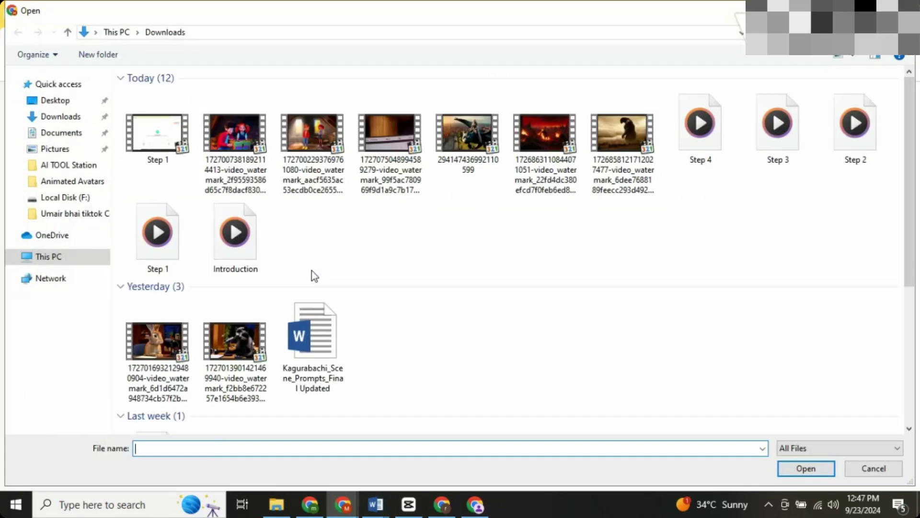
pyautogui.scroll(-5, 335, 270)
pyautogui.scroll(5, 335, 269)
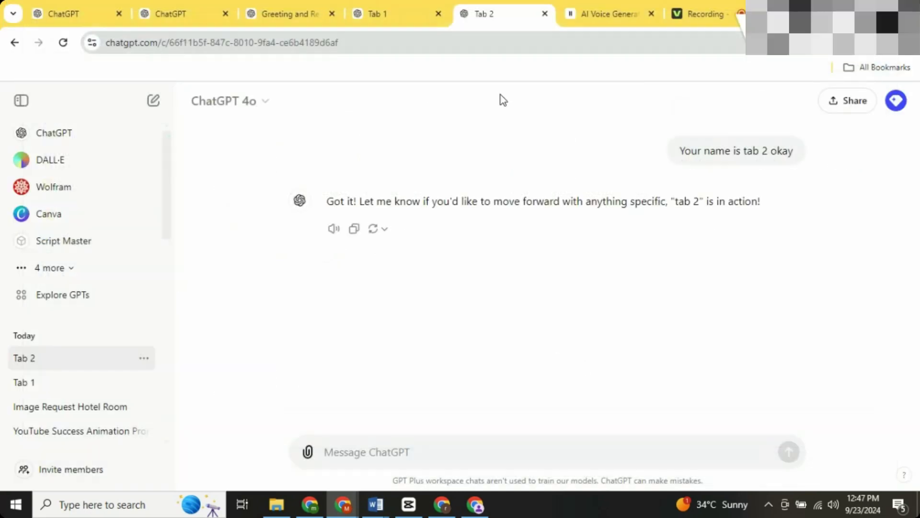
pyautogui.click(309, 450)
pyautogui.click(341, 416)
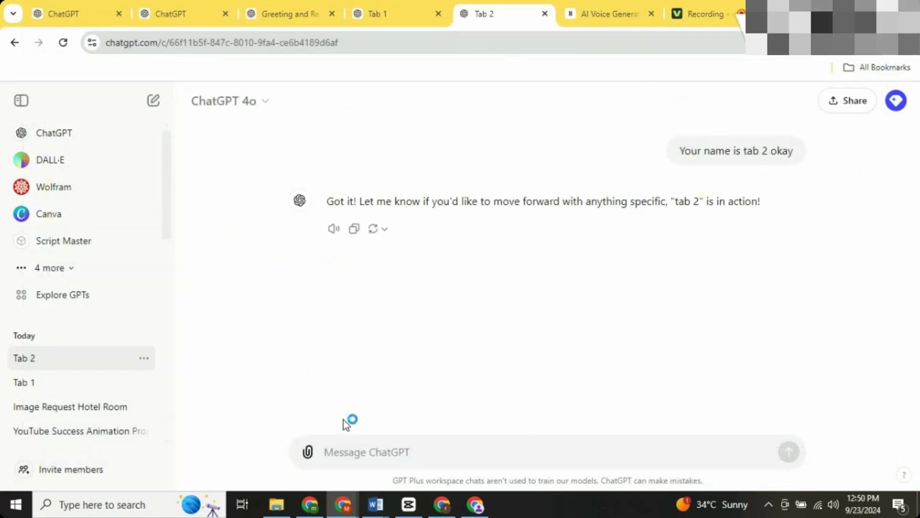
pyautogui.doubleClick(234, 125)
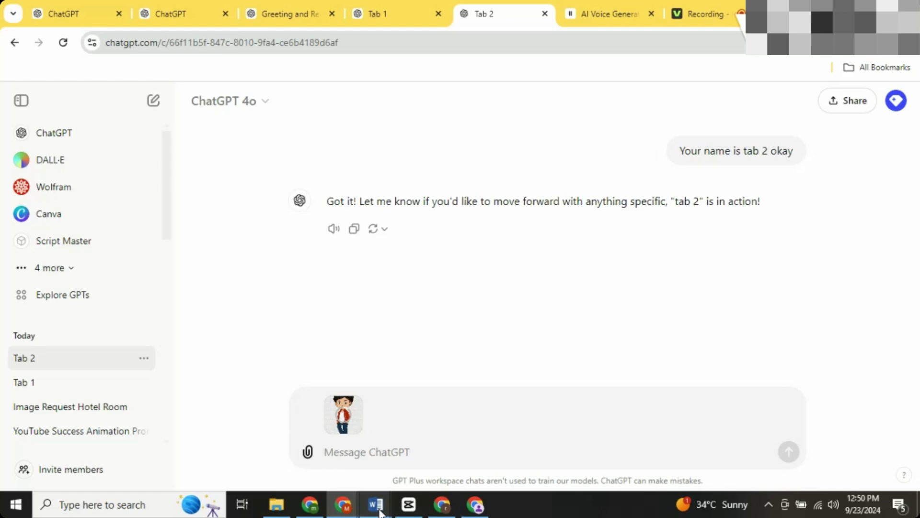
# Send the Prompt 2 request from Word with the boy image to get Jack's prompt.
pyautogui.moveTo(375, 504)
pyautogui.click(446, 426)
pyautogui.tripleClick(398, 327)
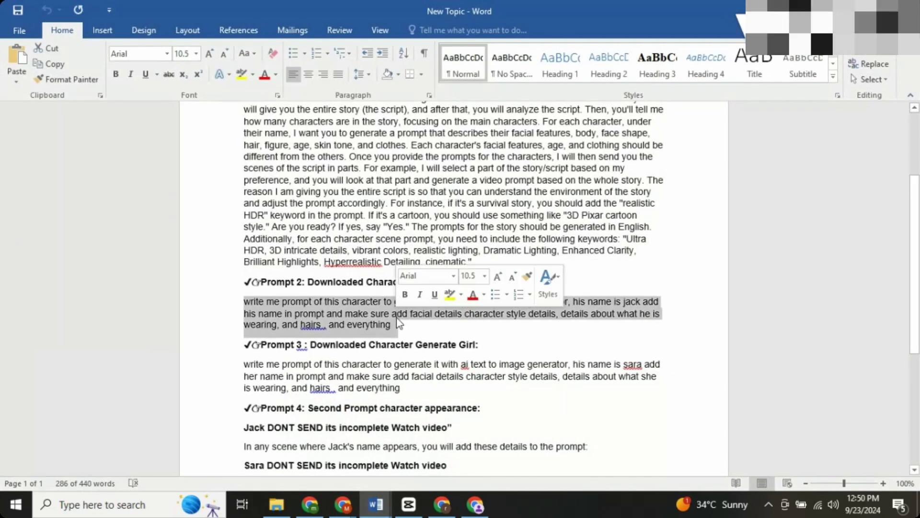
pyautogui.click(344, 507)
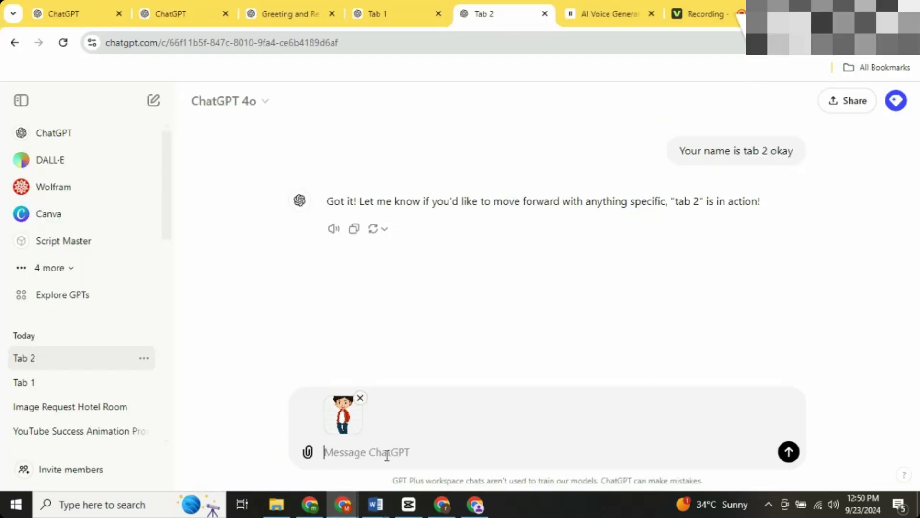
pyautogui.hotkey('ctrl', 'v')
pyautogui.click(789, 452)
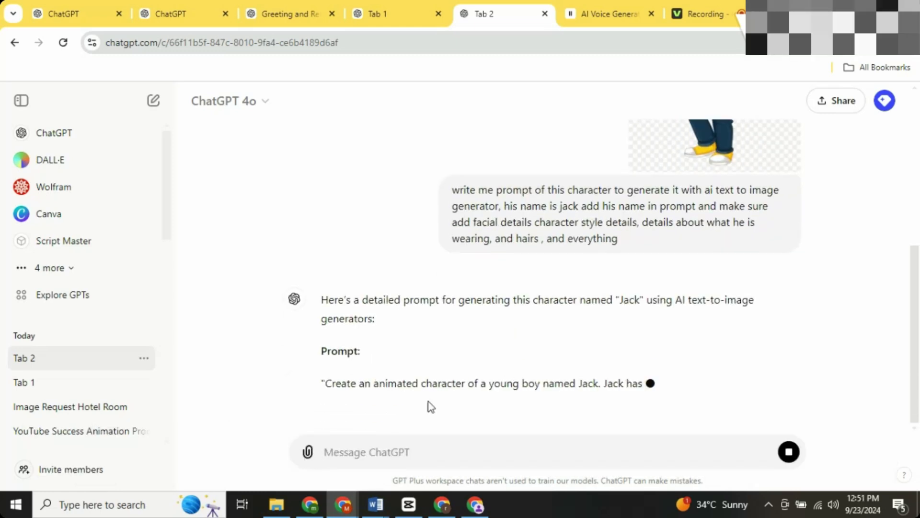
# Attach the girl character image and copy the Prompt 3 request from the Word document.
pyautogui.click(308, 452)
pyautogui.click(357, 420)
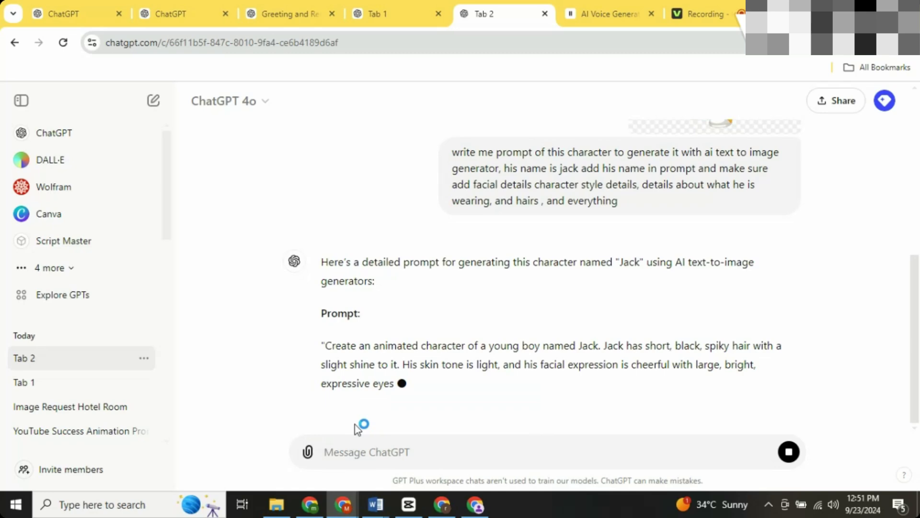
pyautogui.doubleClick(180, 168)
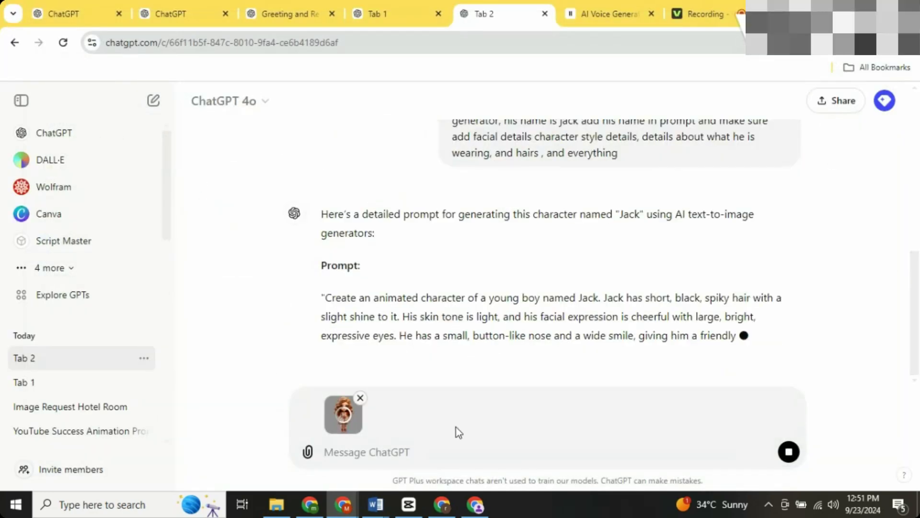
pyautogui.moveTo(376, 503)
pyautogui.click(441, 462)
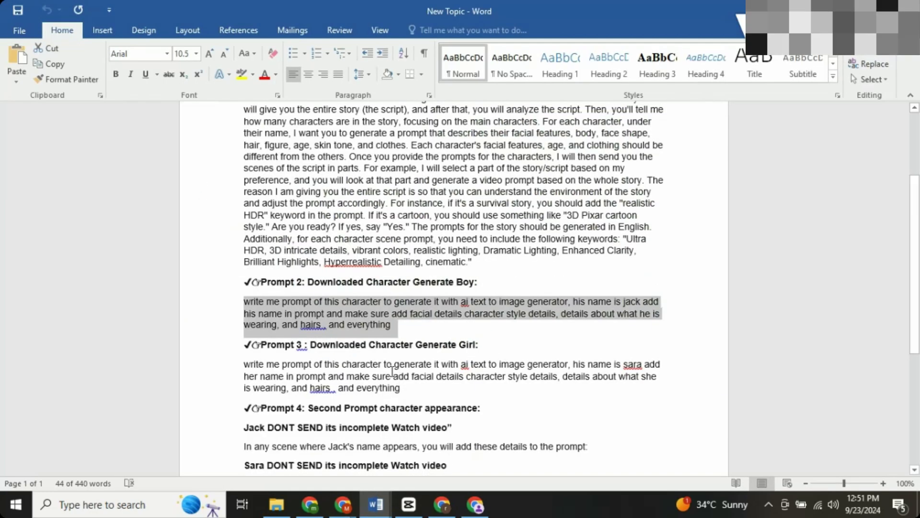
pyautogui.tripleClick(392, 371)
pyautogui.moveTo(342, 504)
pyautogui.click(346, 425)
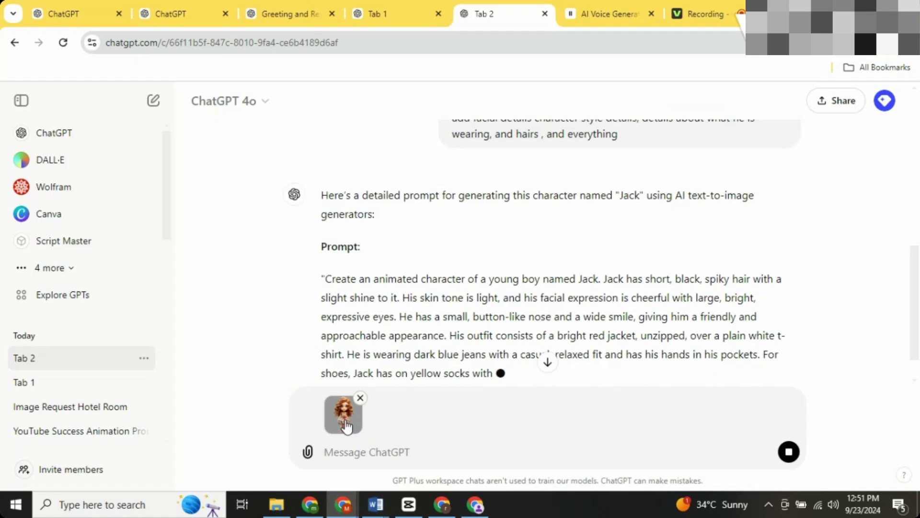
# Paste the Prompt 3 request and send it to get Sara's text-to-image prompt.
pyautogui.scroll(-1, 628, 332)
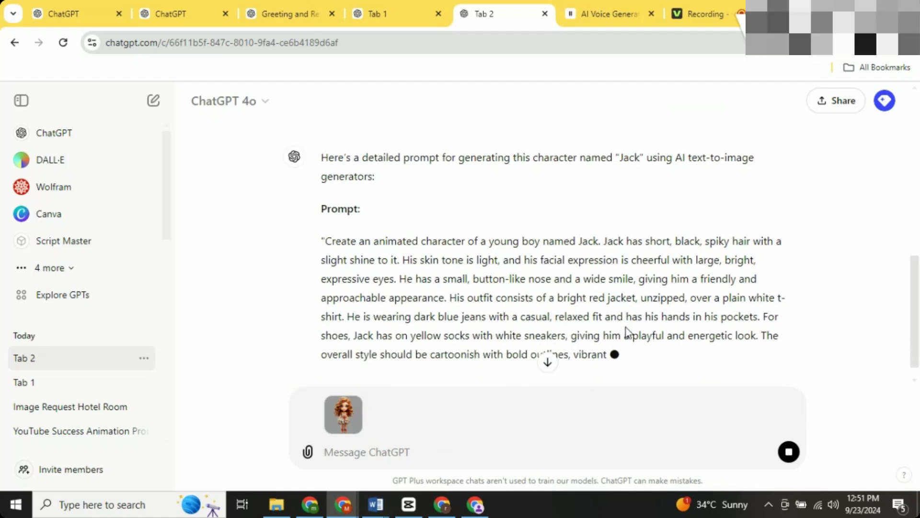
pyautogui.click(546, 362)
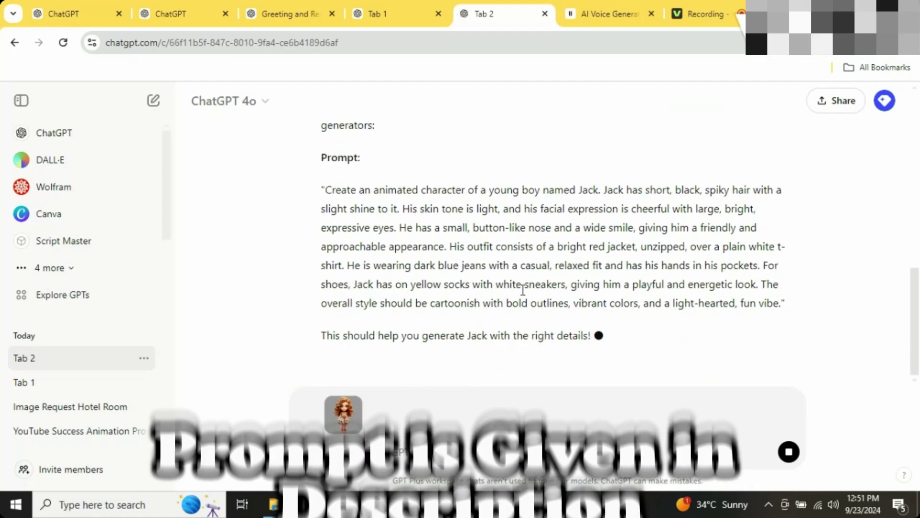
pyautogui.hotkey('ctrl', 'v')
pyautogui.press('Return')
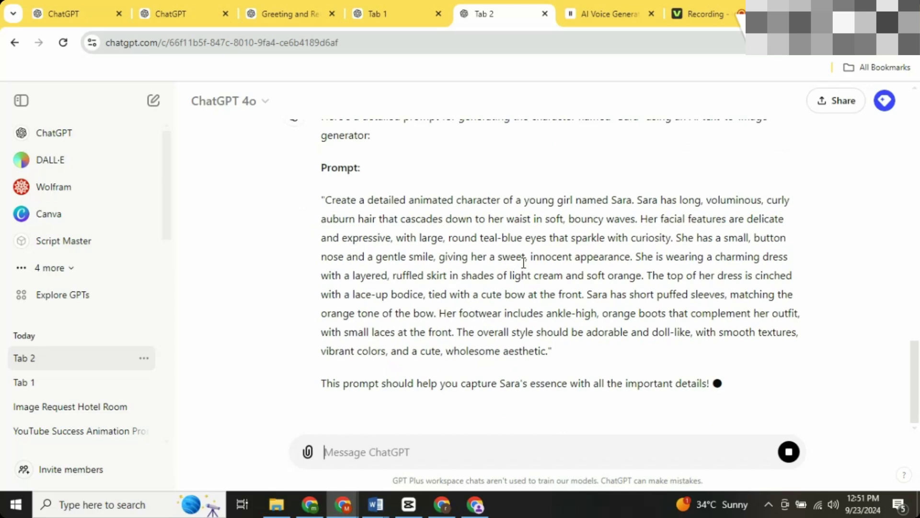
# Copy the Jack scene-details line from the New Topic notes and paste it into Tab 1's message box.
pyautogui.click(707, 14)
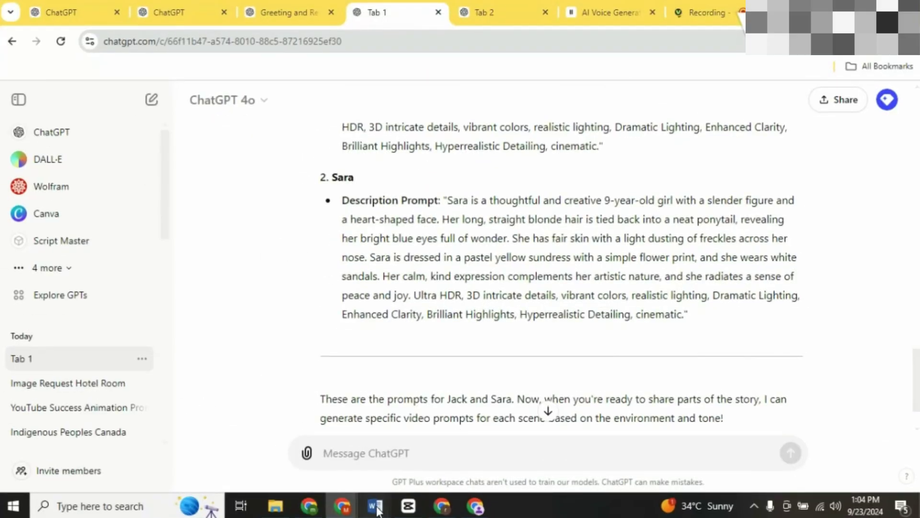
pyautogui.moveTo(376, 505)
pyautogui.click(438, 459)
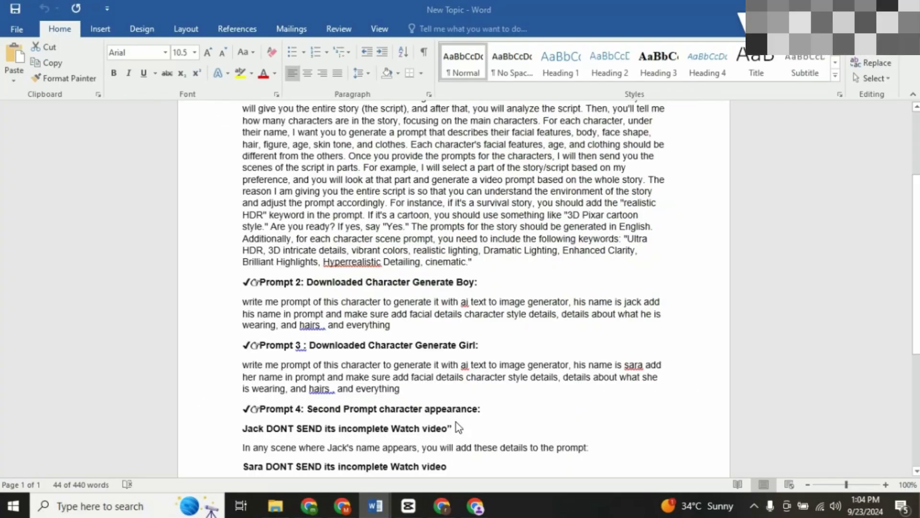
pyautogui.scroll(-3, 480, 288)
pyautogui.tripleClick(479, 307)
pyautogui.scroll(-1, 480, 287)
pyautogui.tripleClick(394, 349)
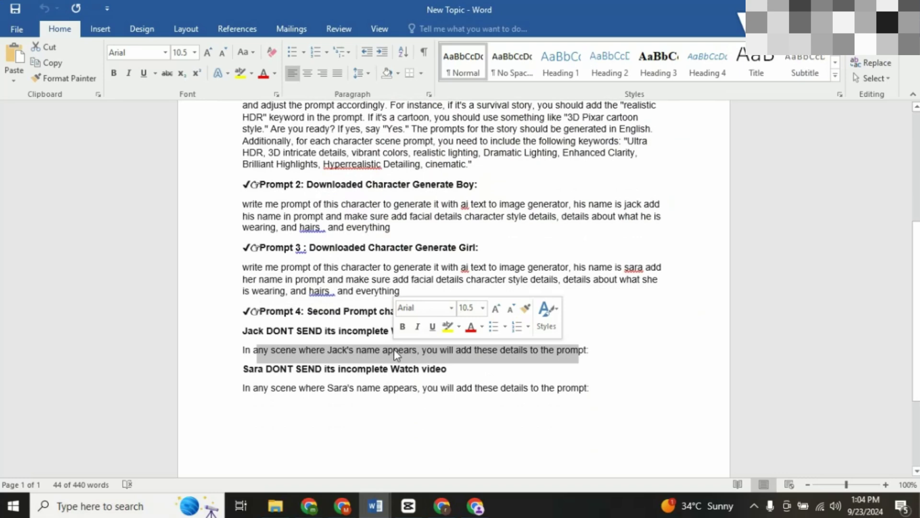
pyautogui.rightClick(394, 349)
pyautogui.click(422, 188)
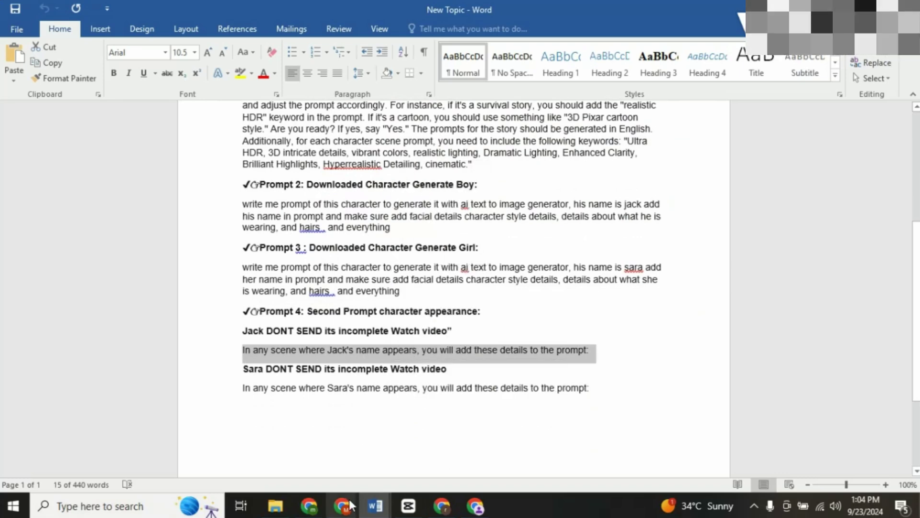
pyautogui.moveTo(349, 499)
pyautogui.click(312, 469)
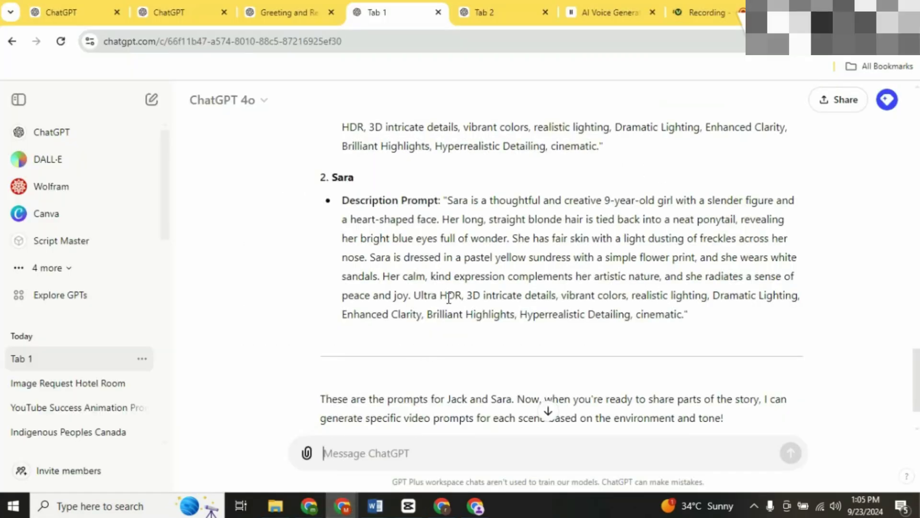
pyautogui.scroll(-2, 448, 298)
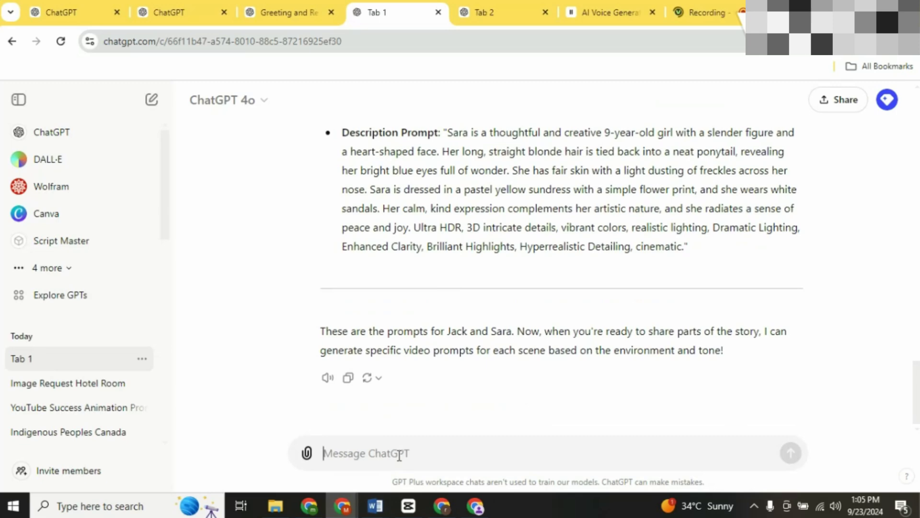
pyautogui.click(399, 453)
pyautogui.hotkey('ctrl', 'v')
# Copy Jack's description prompt from Tab 2, append it to the message, and send it.
pyautogui.click(552, 6)
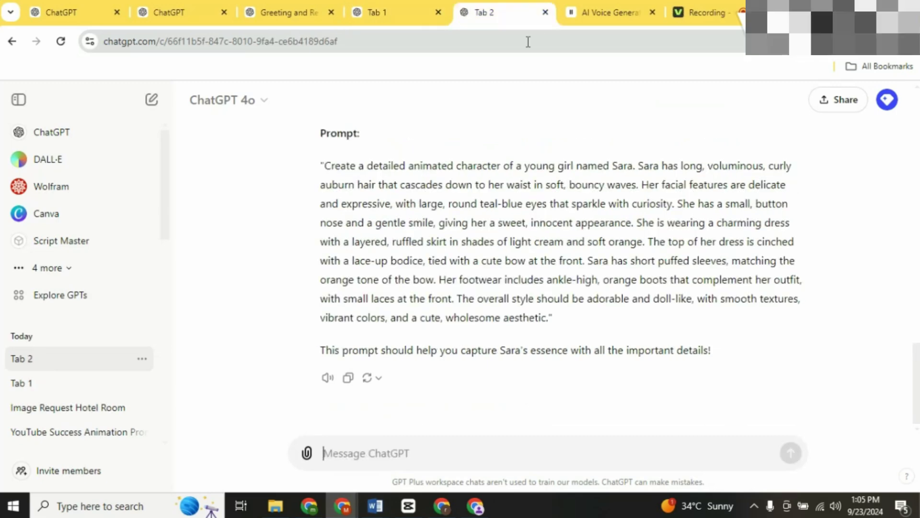
pyautogui.scroll(15, 596, 192)
pyautogui.scroll(-8, 596, 192)
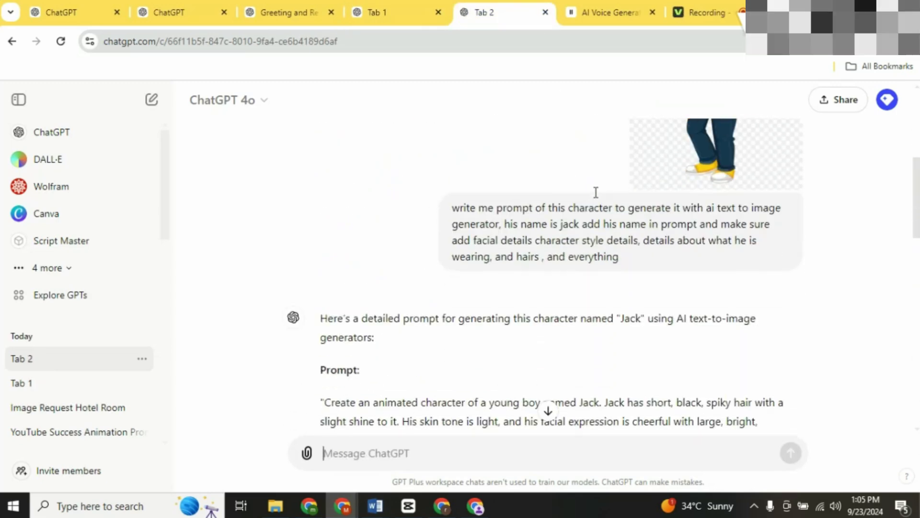
pyautogui.scroll(2, 499, 267)
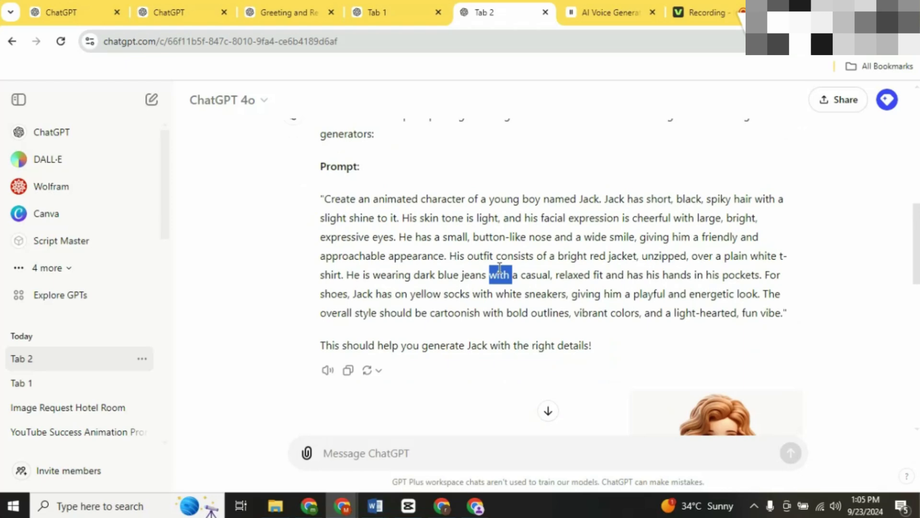
pyautogui.tripleClick(500, 273)
pyautogui.rightClick(499, 275)
pyautogui.click(513, 283)
pyautogui.hotkey('ctrl', 'shift', 'Tab')
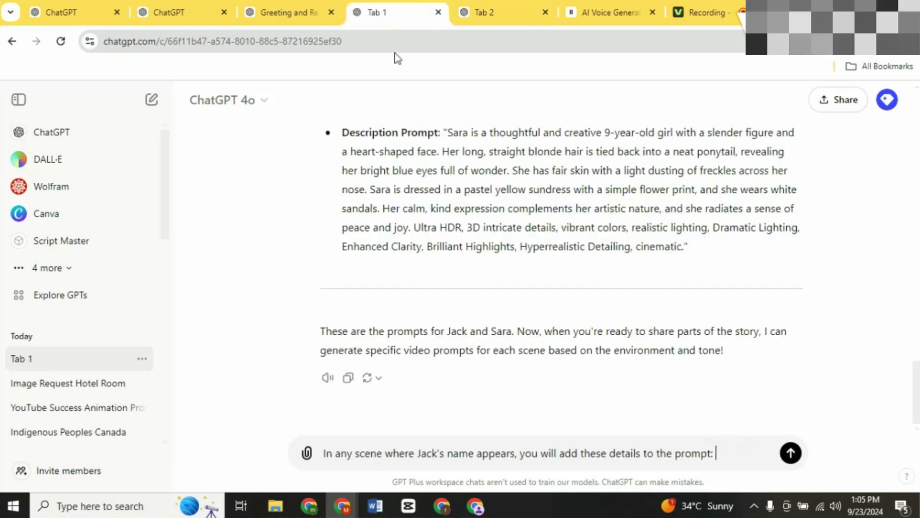
pyautogui.hotkey('ctrl', 'v')
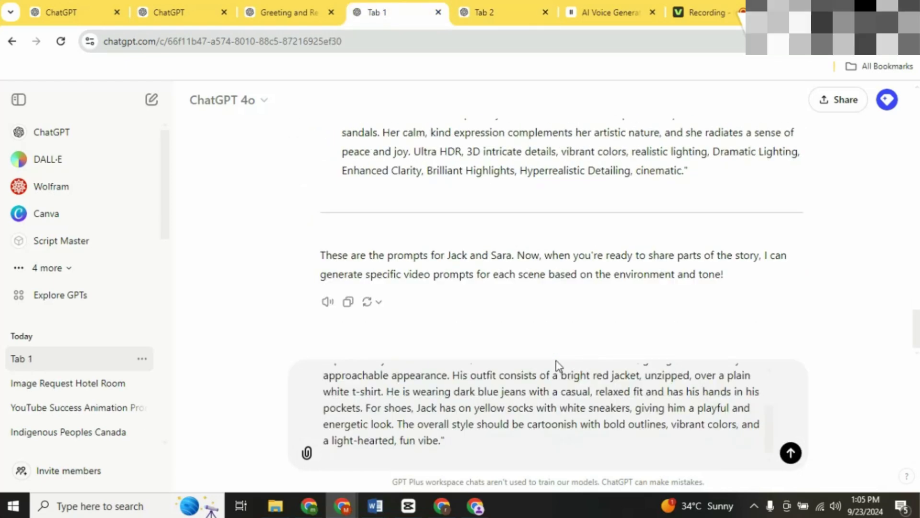
pyautogui.press('Return')
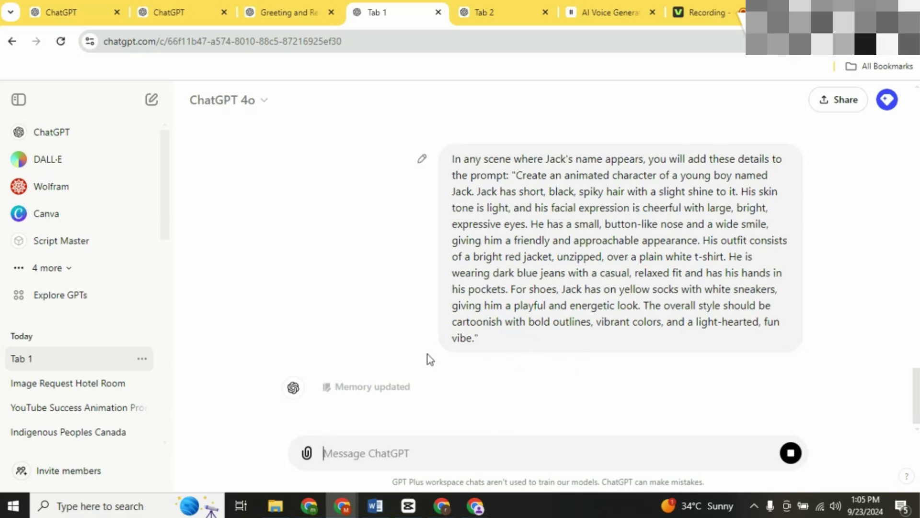
# Copy the Sara scene-details line from the New Topic notes and paste it into Tab 1's message box.
pyautogui.moveTo(375, 505)
pyautogui.click(448, 422)
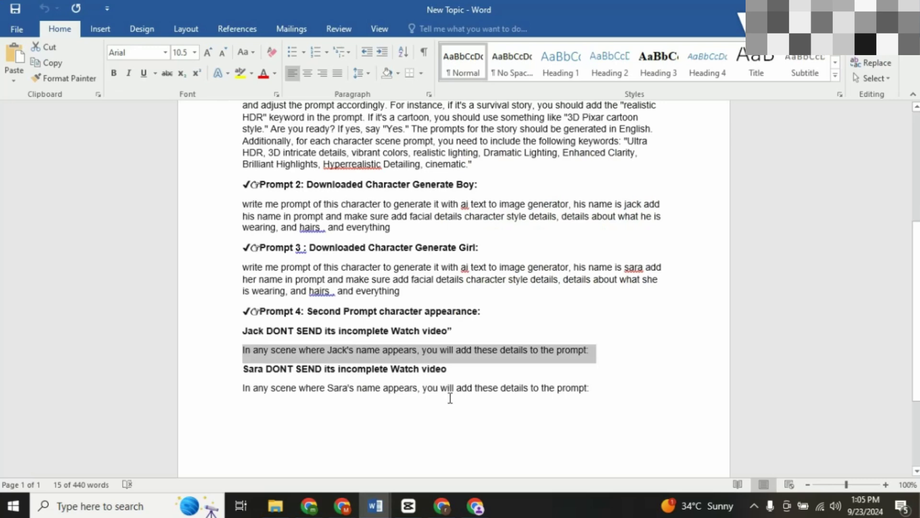
pyautogui.tripleClick(445, 390)
pyautogui.rightClick(445, 390)
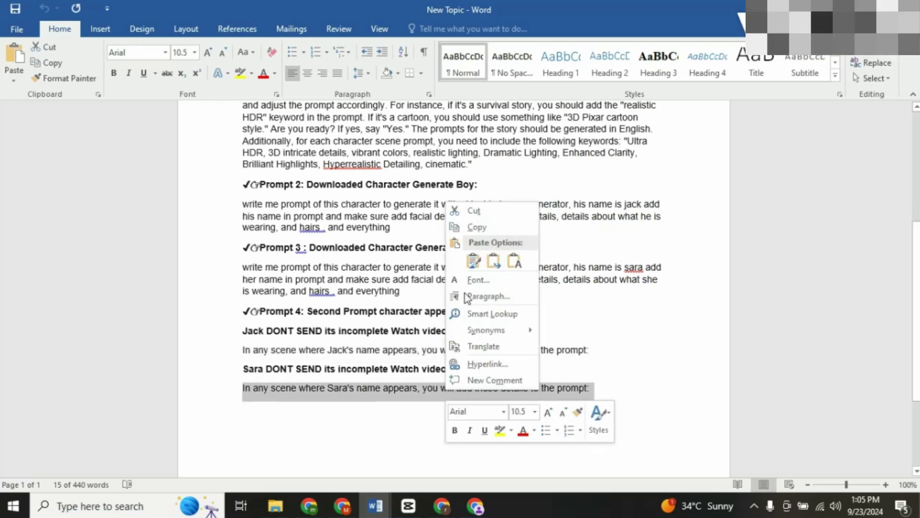
pyautogui.click(474, 223)
pyautogui.moveTo(342, 505)
pyautogui.click(268, 445)
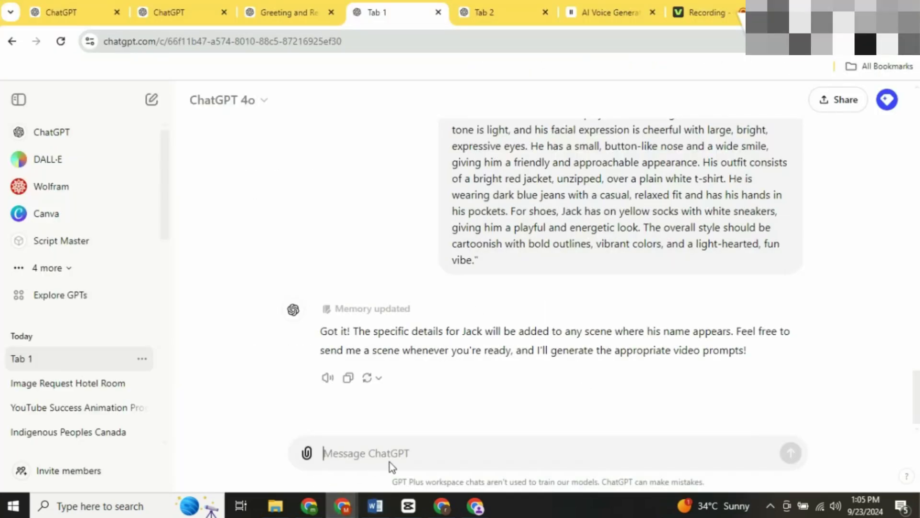
pyautogui.click(391, 455)
pyautogui.hotkey('ctrl', 'v')
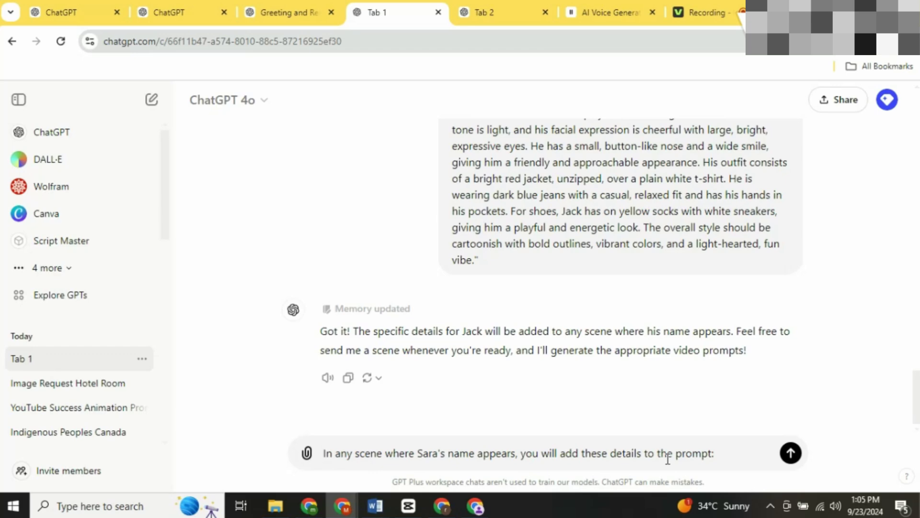
# Copy Sara's description prompt from Tab 2, append it to the message, and send it.
pyautogui.click(495, 23)
pyautogui.scroll(-8, 617, 292)
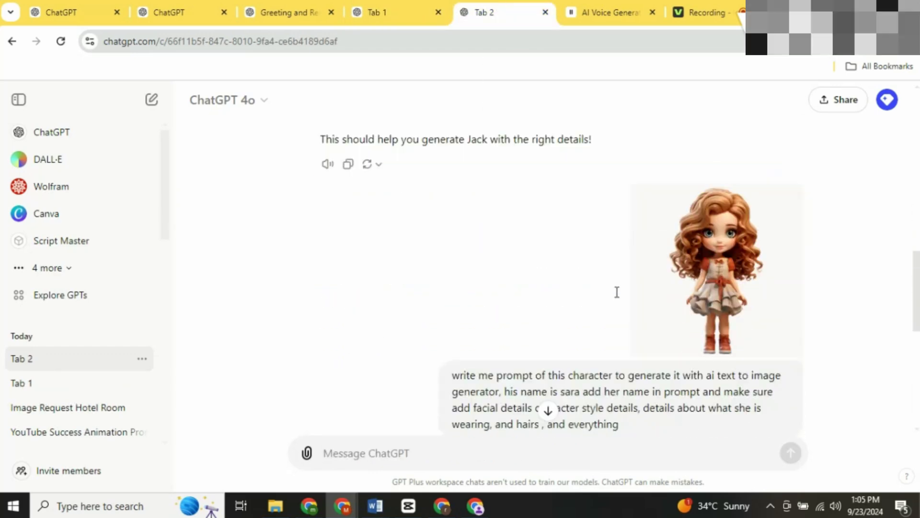
pyautogui.scroll(-2, 610, 297)
pyautogui.tripleClick(567, 287)
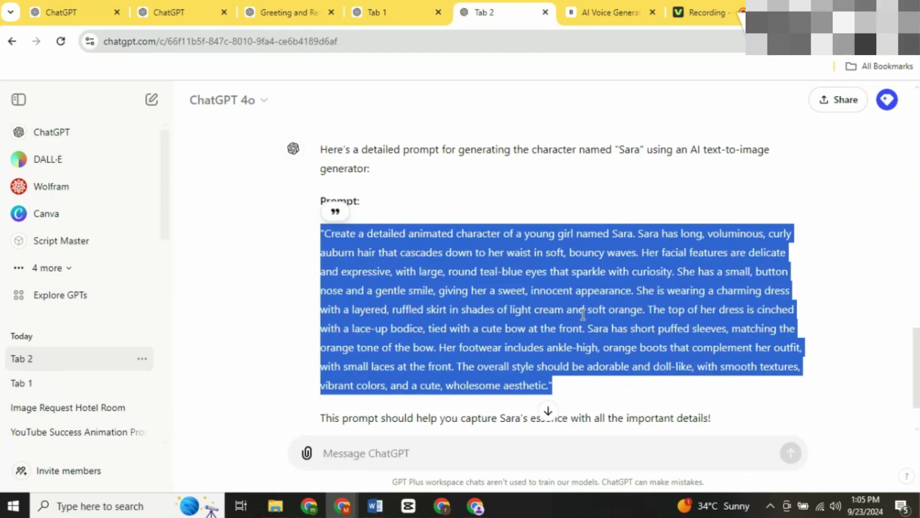
pyautogui.rightClick(567, 288)
pyautogui.click(585, 304)
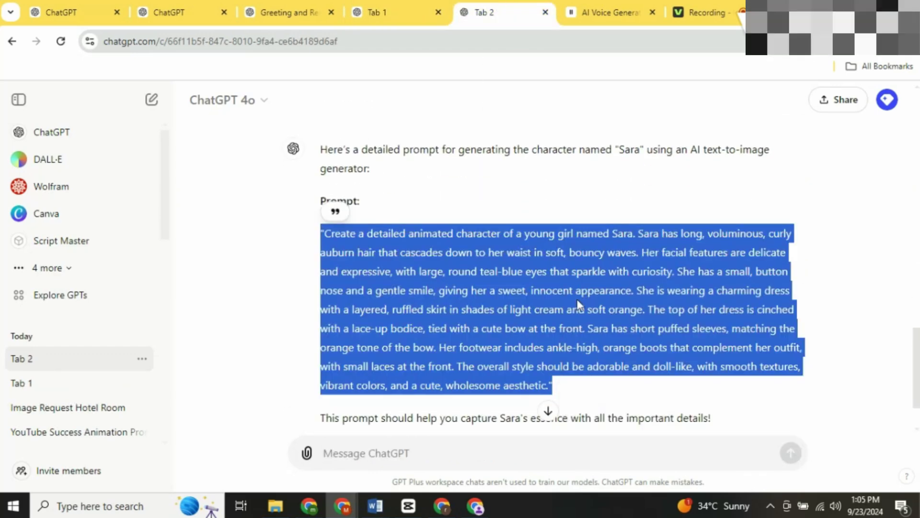
pyautogui.click(393, 14)
pyautogui.hotkey('ctrl', 'v')
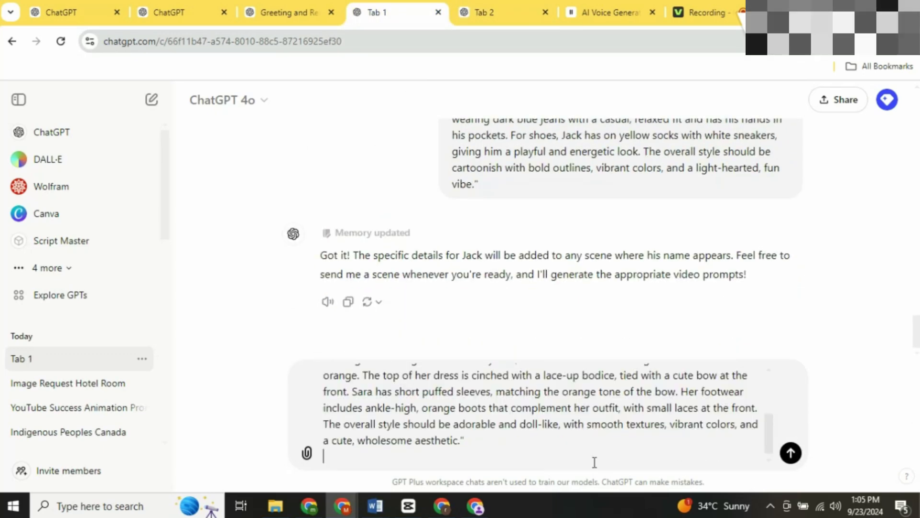
pyautogui.click(790, 452)
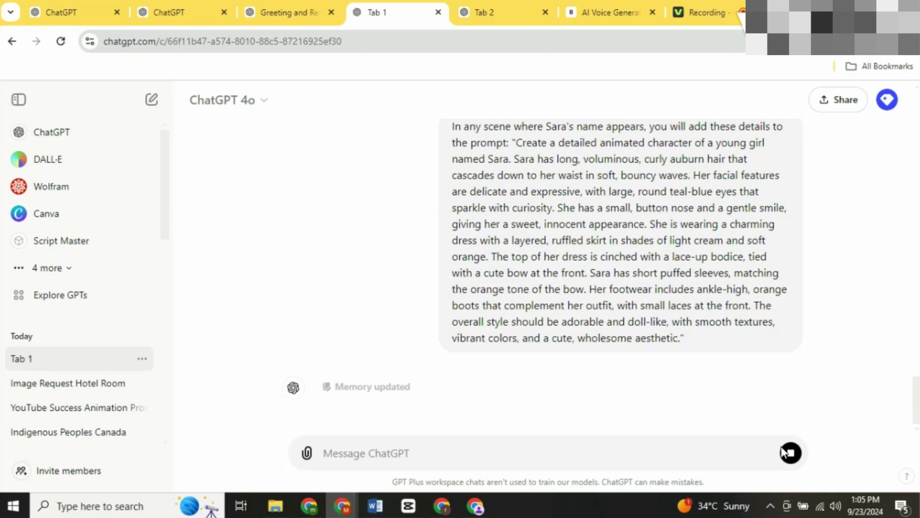
# Scroll through the chat while ChatGPT finishes its 'Memory updated' reply about Sara.
pyautogui.scroll(20, 645, 287)
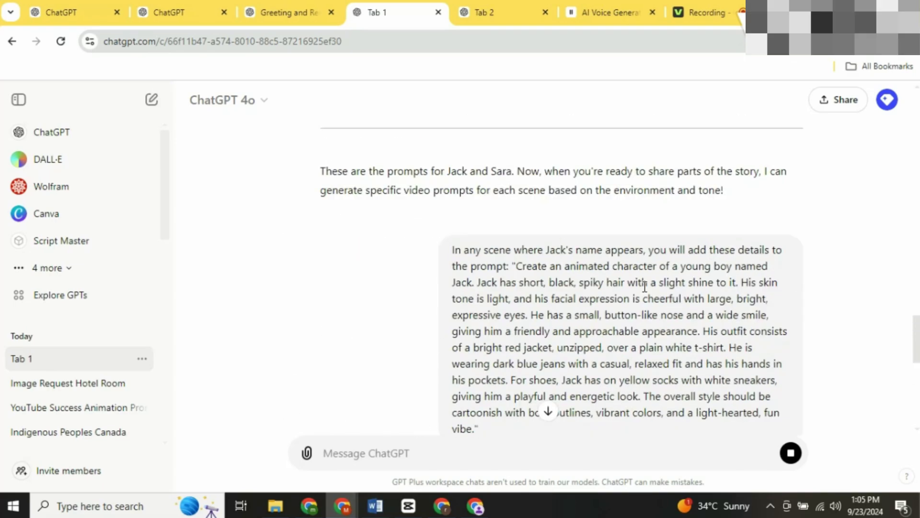
pyautogui.scroll(10, 645, 287)
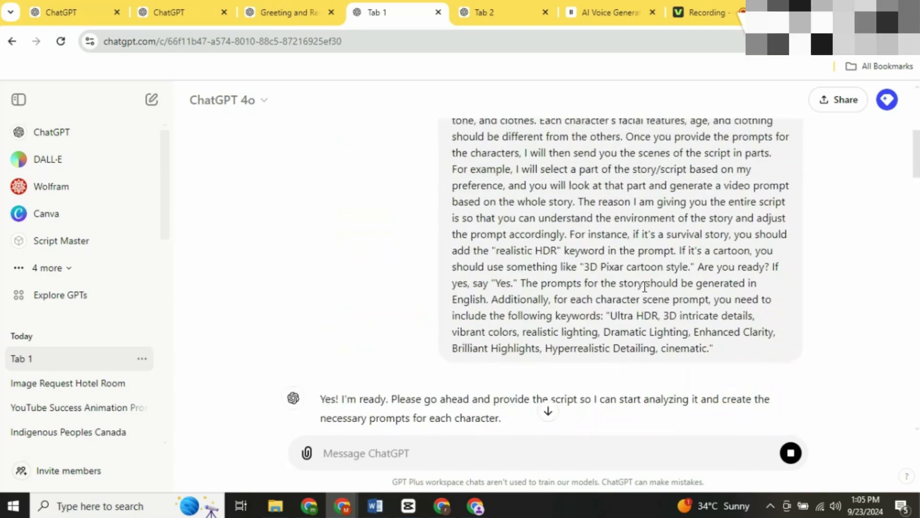
pyautogui.scroll(-15, 644, 287)
pyautogui.scroll(-10, 645, 287)
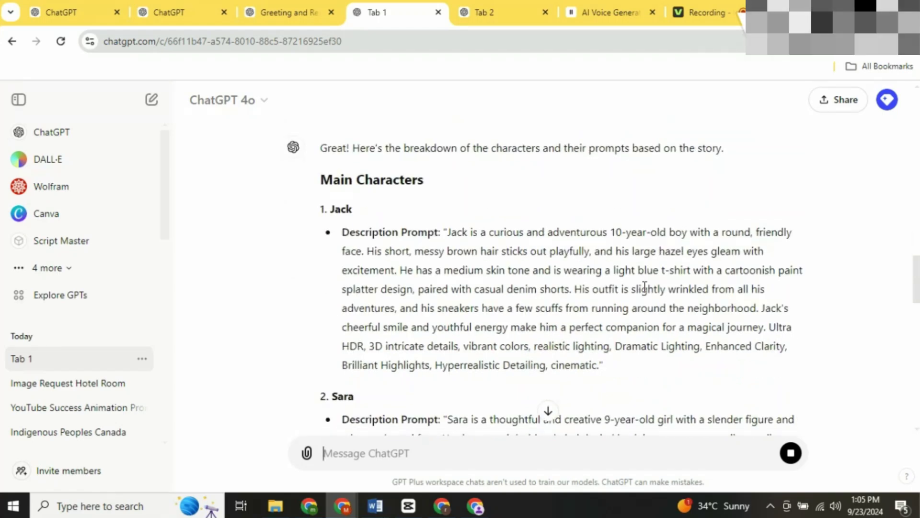
pyautogui.scroll(-7, 645, 287)
pyautogui.scroll(-10, 644, 290)
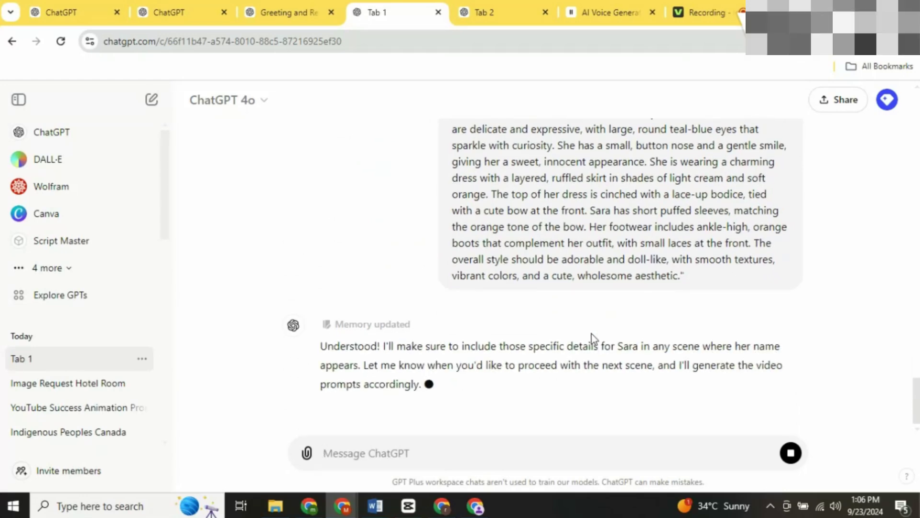
pyautogui.scroll(-1, 592, 334)
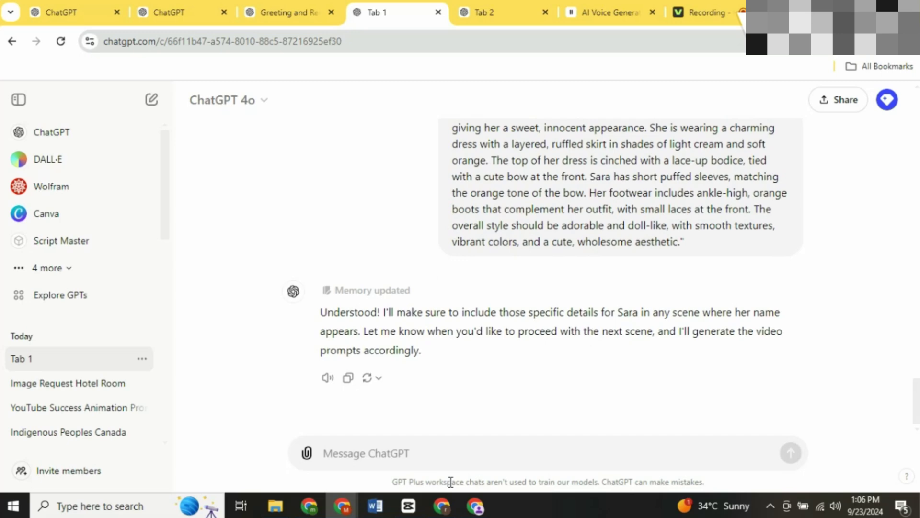
# Copy the story's opening paragraph from Meta AI.
pyautogui.click(476, 506)
pyautogui.scroll(1, 454, 225)
pyautogui.click(453, 225)
pyautogui.scroll(3, 454, 225)
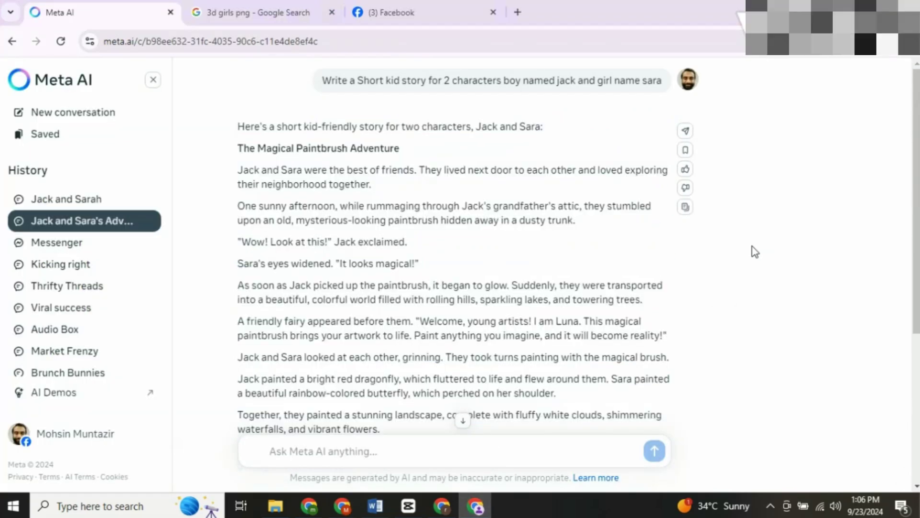
pyautogui.moveTo(241, 169); pyautogui.dragTo(344, 195)
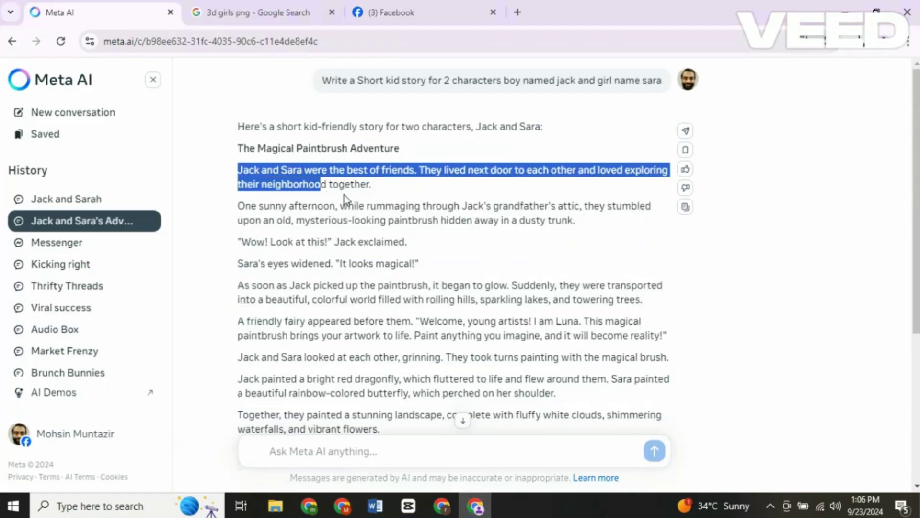
pyautogui.rightClick(357, 182)
pyautogui.click(359, 183)
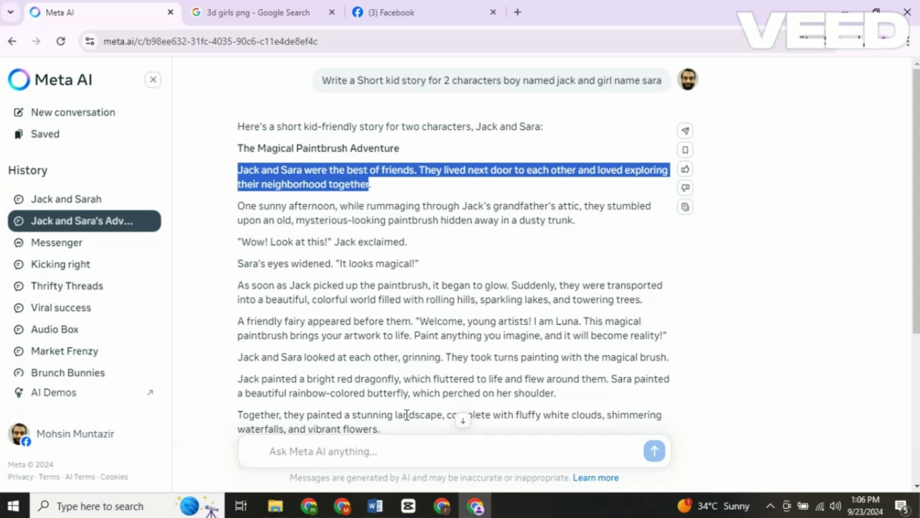
# Send the opening paragraph to ChatGPT and review the best-friends scene prompt it returns.
pyautogui.click(344, 508)
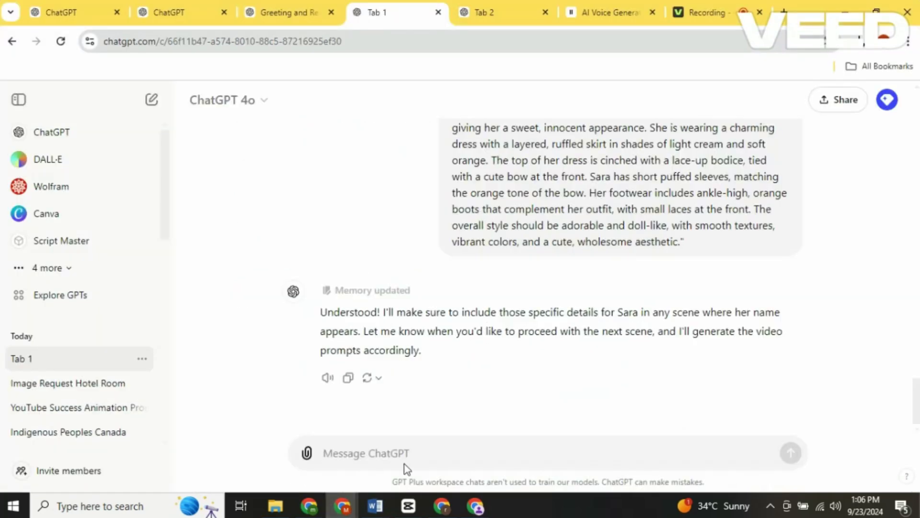
pyautogui.hotkey('ctrl', 'v')
pyautogui.press('Return')
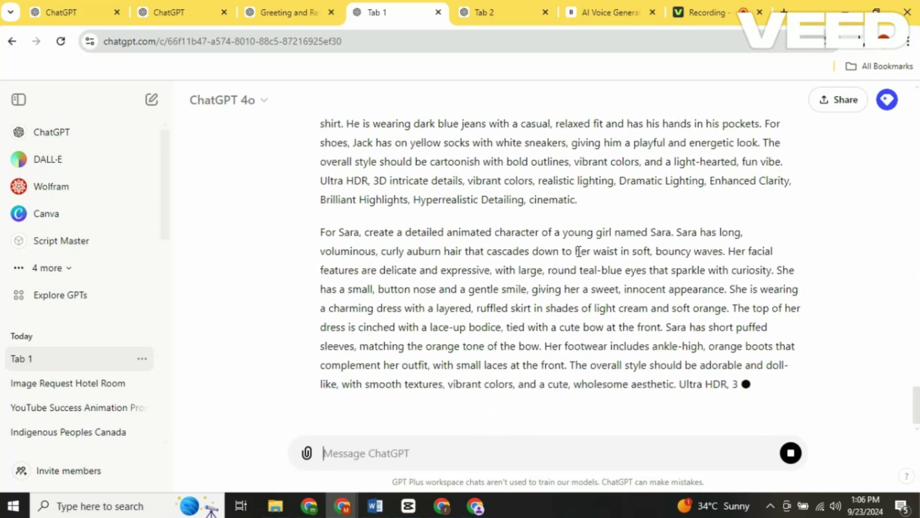
pyautogui.scroll(4, 580, 254)
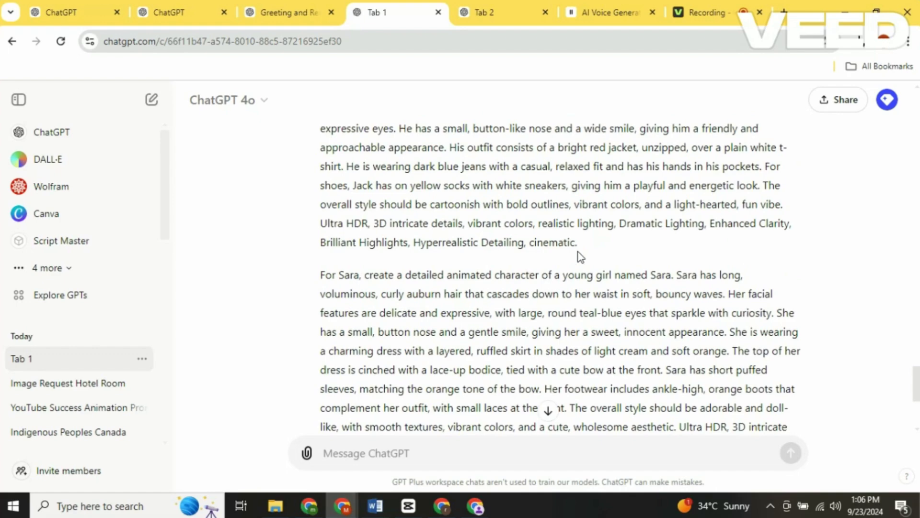
pyautogui.scroll(7, 580, 256)
pyautogui.scroll(-10, 565, 202)
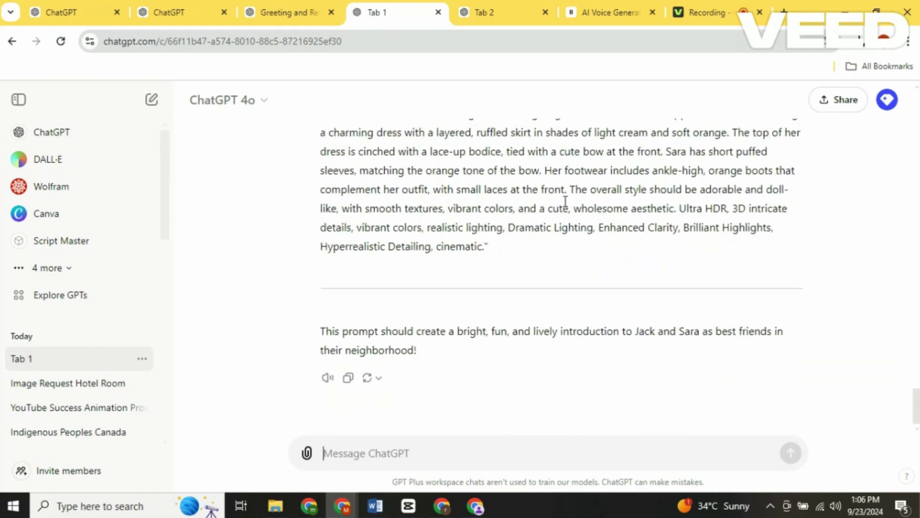
pyautogui.click(476, 506)
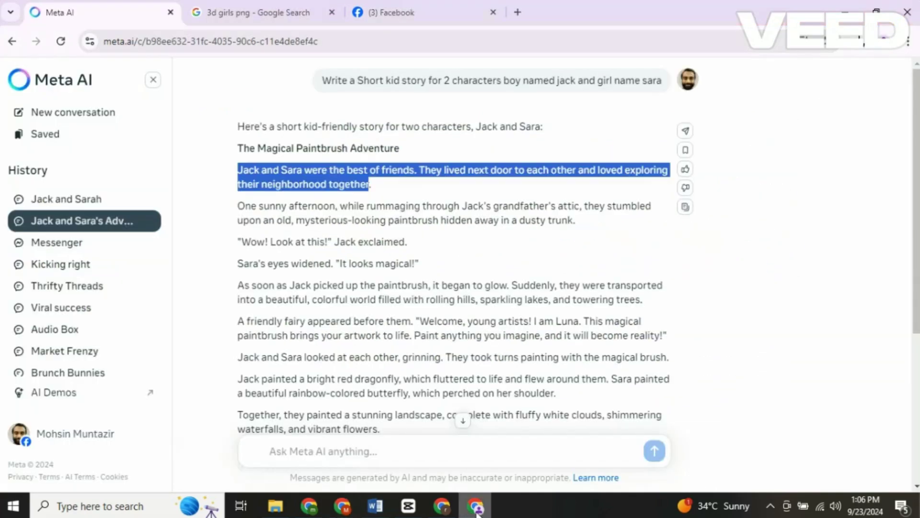
# Copy the 'One sunny afternoon' attic paragraph from Meta AI and send it to ChatGPT.
pyautogui.tripleClick(375, 211)
pyautogui.rightClick(376, 218)
pyautogui.click(399, 228)
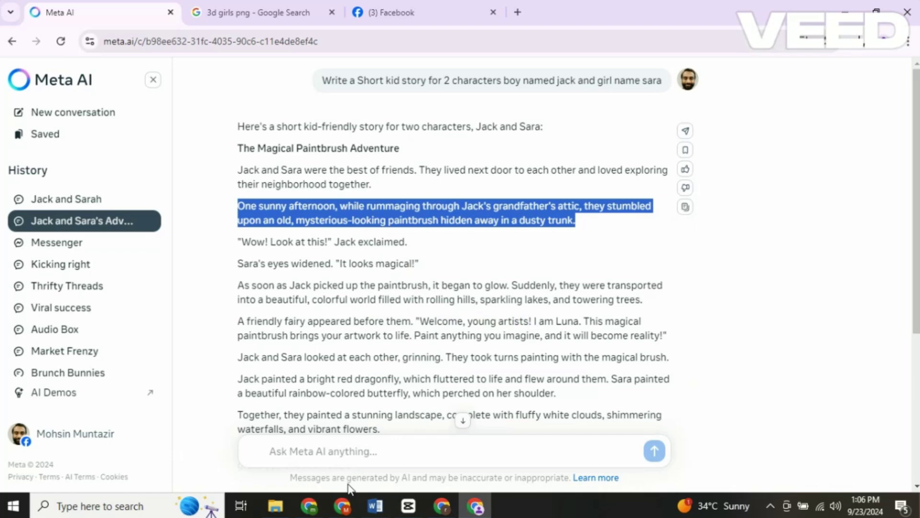
pyautogui.scroll(-5, 421, 388)
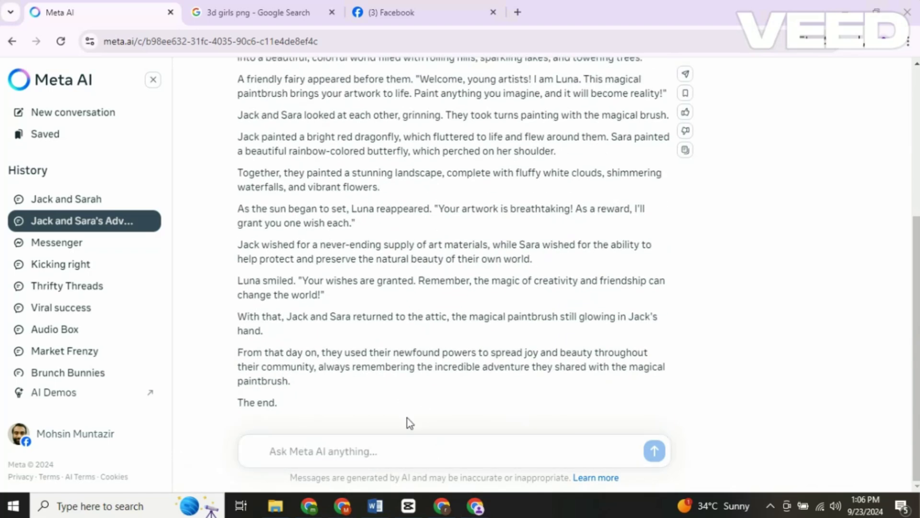
pyautogui.click(311, 479)
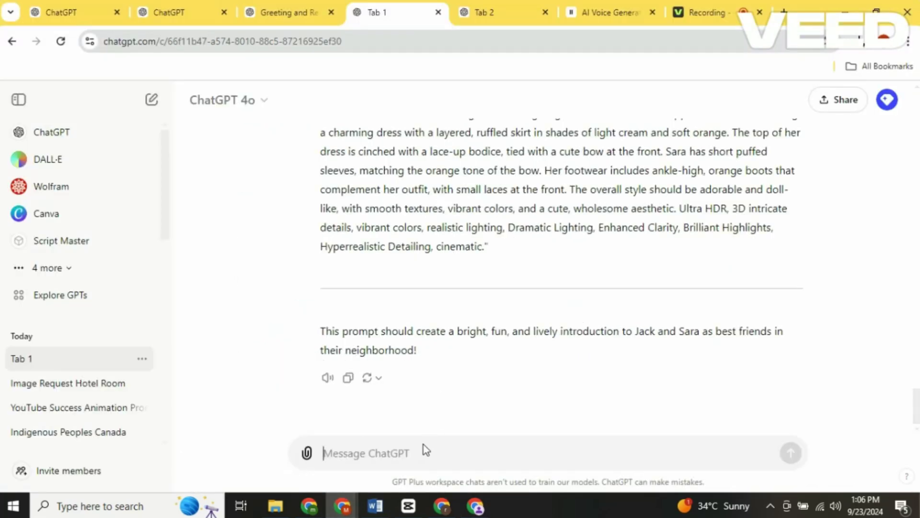
pyautogui.hotkey('ctrl', 'v')
pyautogui.press('Return')
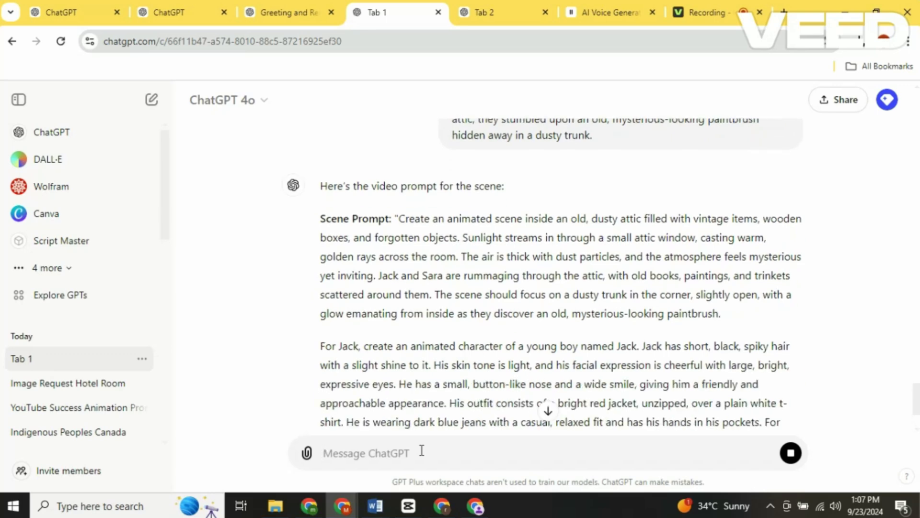
pyautogui.scroll(-4, 551, 238)
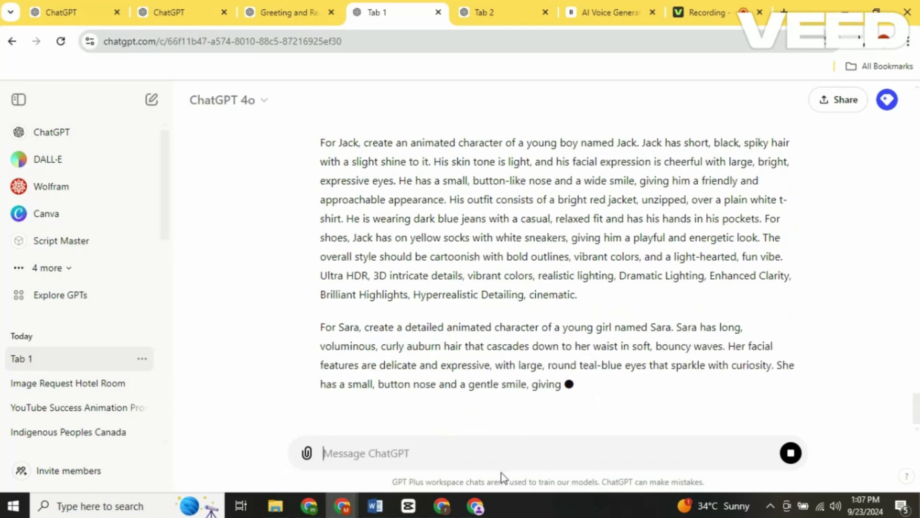
pyautogui.scroll(4, 575, 275)
pyautogui.scroll(-5, 575, 276)
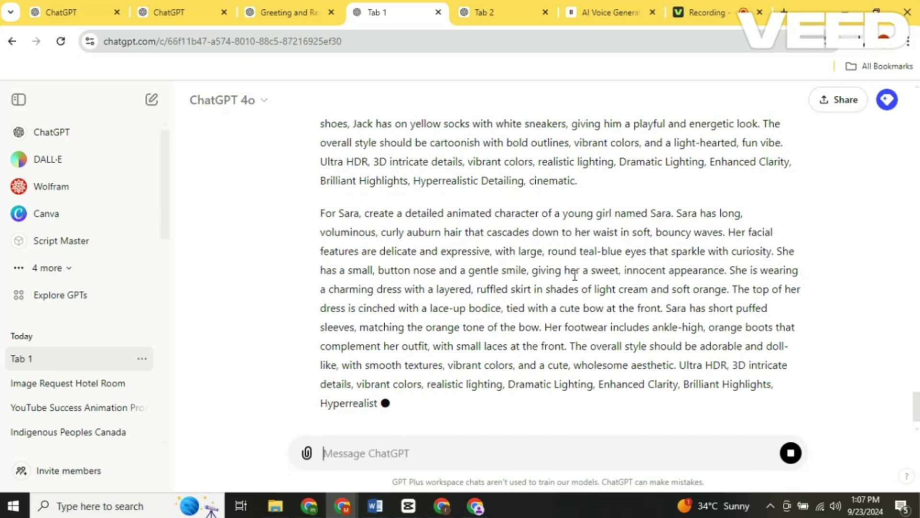
# Send the 'Wow! Look at this!' and 'It looks magical' lines from Meta AI to ChatGPT for a close-up prompt.
pyautogui.click(475, 506)
pyautogui.scroll(2, 415, 247)
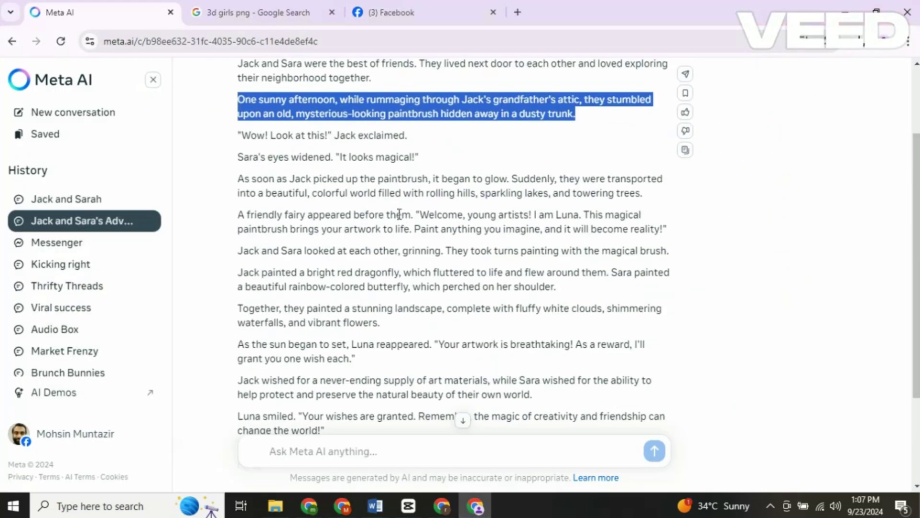
pyautogui.moveTo(241, 133); pyautogui.dragTo(315, 151)
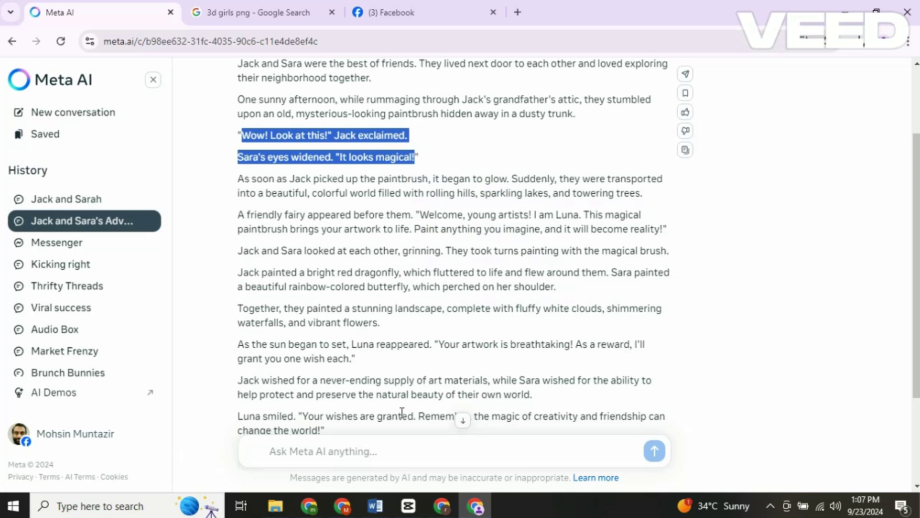
pyautogui.click(342, 506)
pyautogui.hotkey('ctrl', 'v')
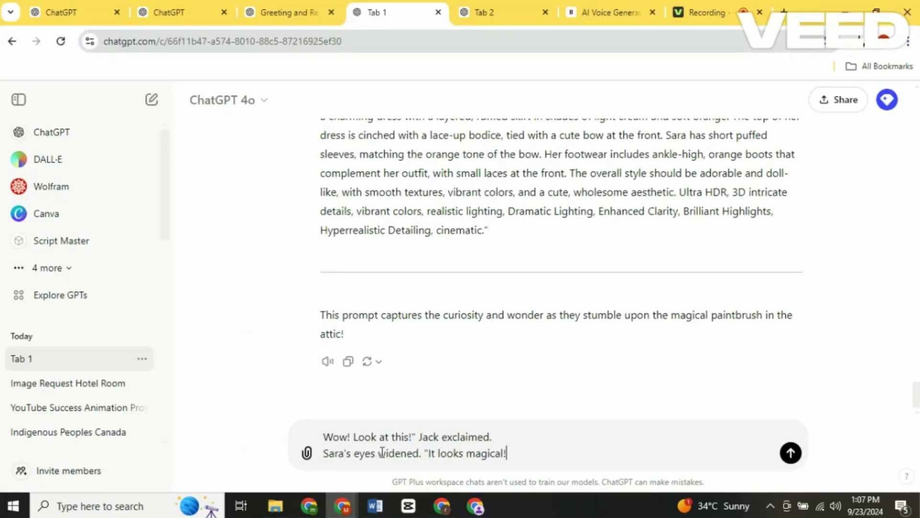
pyautogui.press('Return')
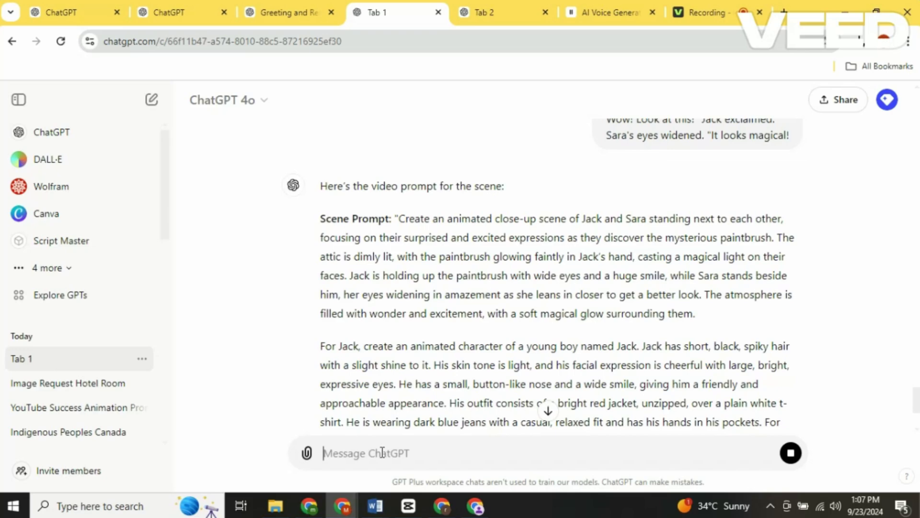
# Copy ChatGPT's neighbourhood scene prompt with character descriptions and bring up the Hailuo AI window.
pyautogui.scroll(-8, 537, 318)
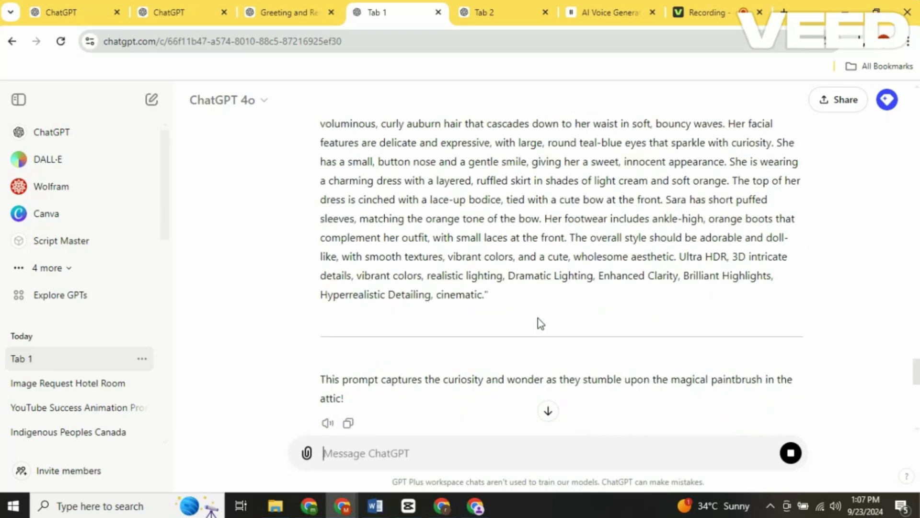
pyautogui.scroll(15, 538, 317)
pyautogui.scroll(-12, 537, 318)
pyautogui.scroll(10, 432, 237)
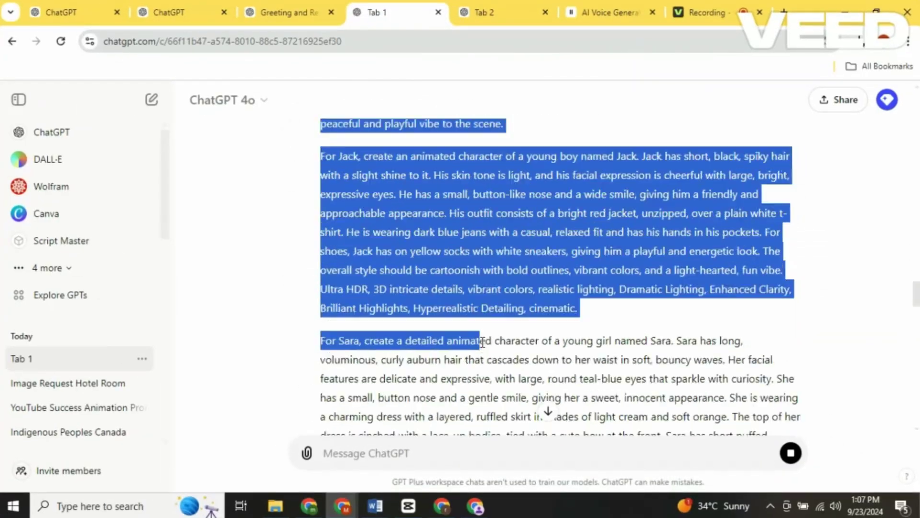
pyautogui.moveTo(421, 338); pyautogui.dragTo(396, 157)
pyautogui.moveTo(360, 185); pyautogui.dragTo(407, 186)
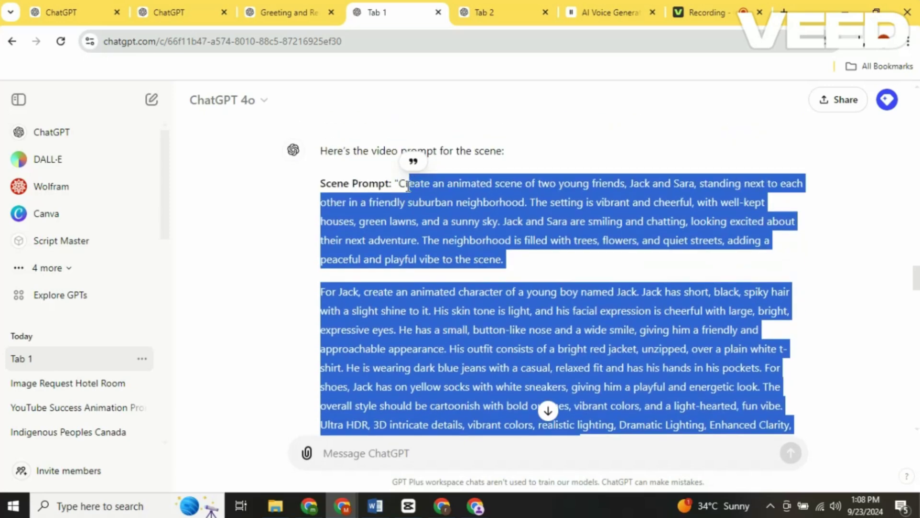
pyautogui.rightClick(447, 220)
pyautogui.click(456, 231)
pyautogui.click(442, 505)
pyautogui.scroll(3, 410, 371)
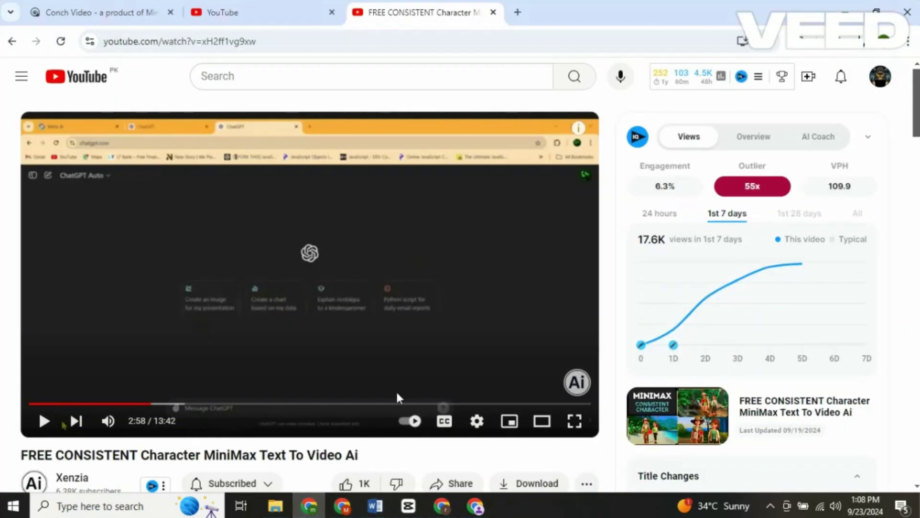
# Paste the Jack and Sara prompt into Conch Video's Creative Description, truncated at 2000/2000 characters.
pyautogui.click(119, 19)
pyautogui.scroll(5, 591, 238)
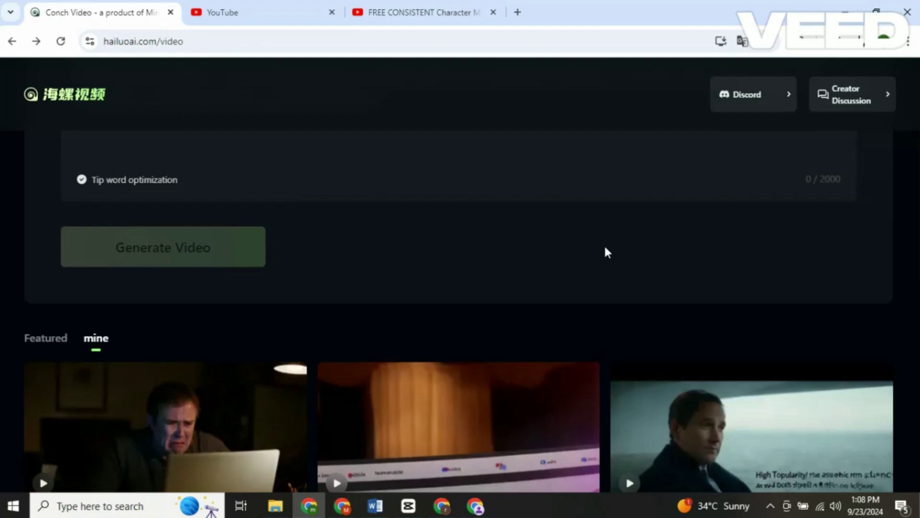
pyautogui.hotkey('ctrl', 'v')
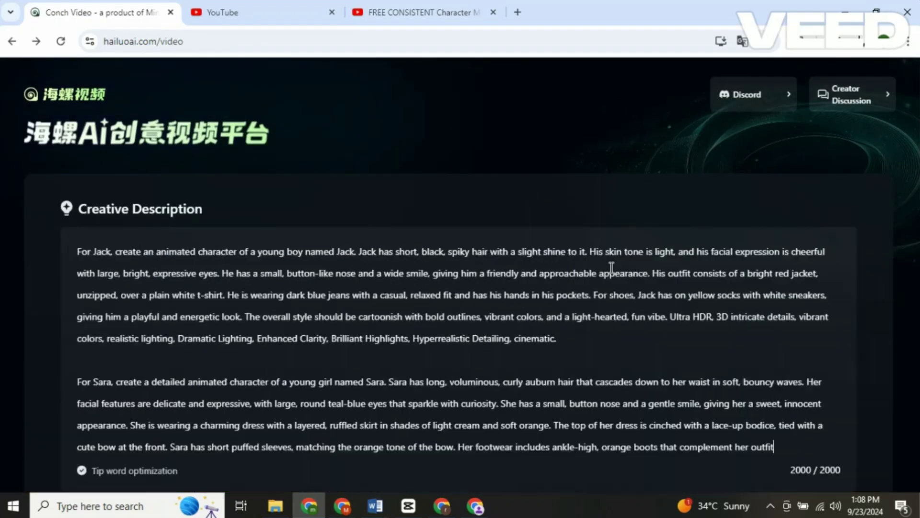
pyautogui.scroll(-5, 613, 267)
pyautogui.scroll(2, 393, 294)
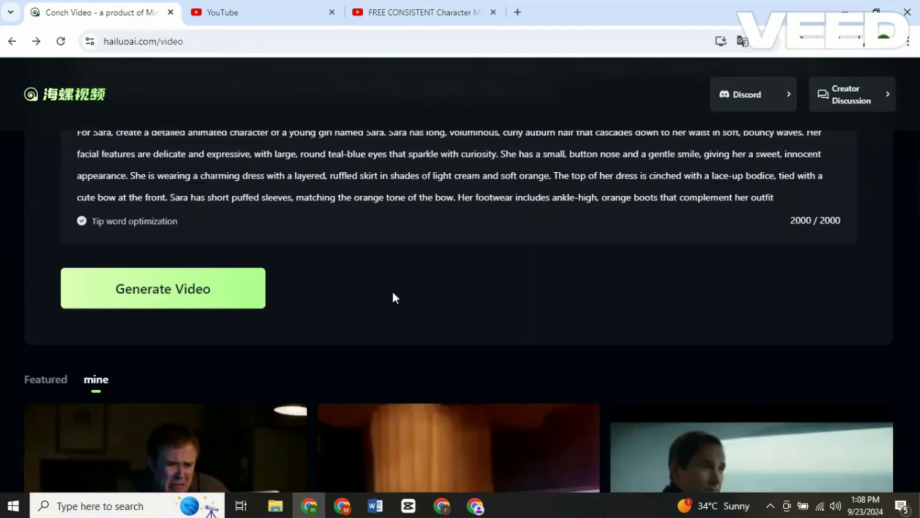